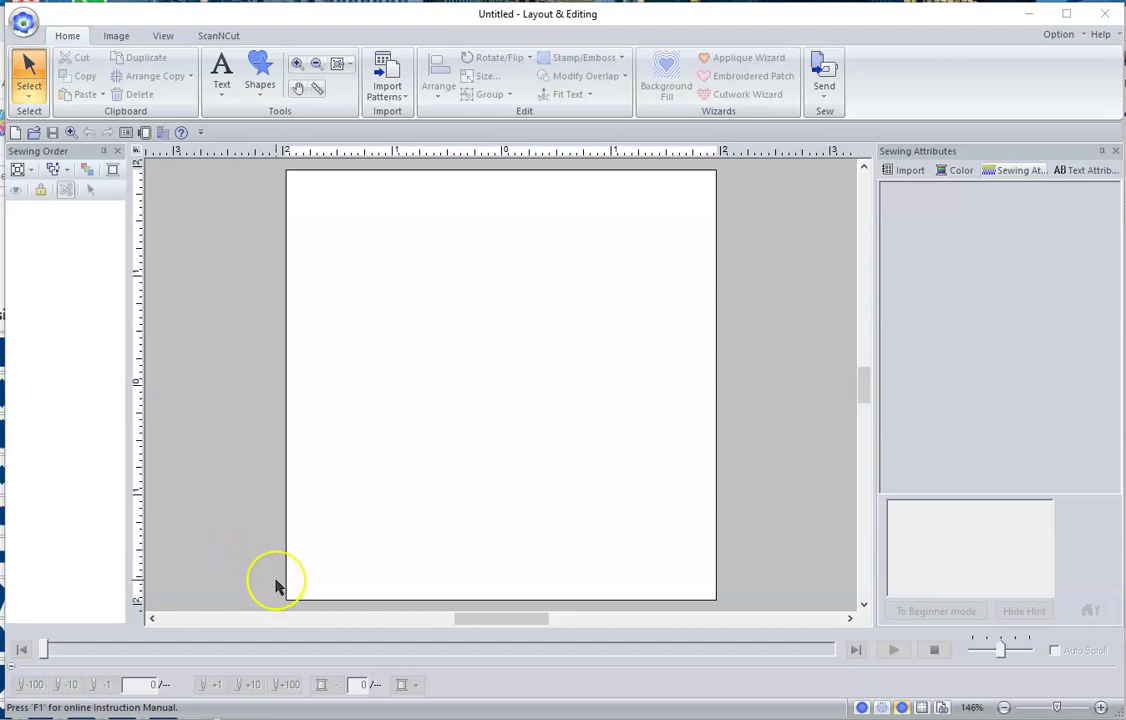
# Step: Glance at the CanvasWorkspace browser window, then return to the PE-DESIGN layout window
pyautogui.hotkey('alt', 'Tab')
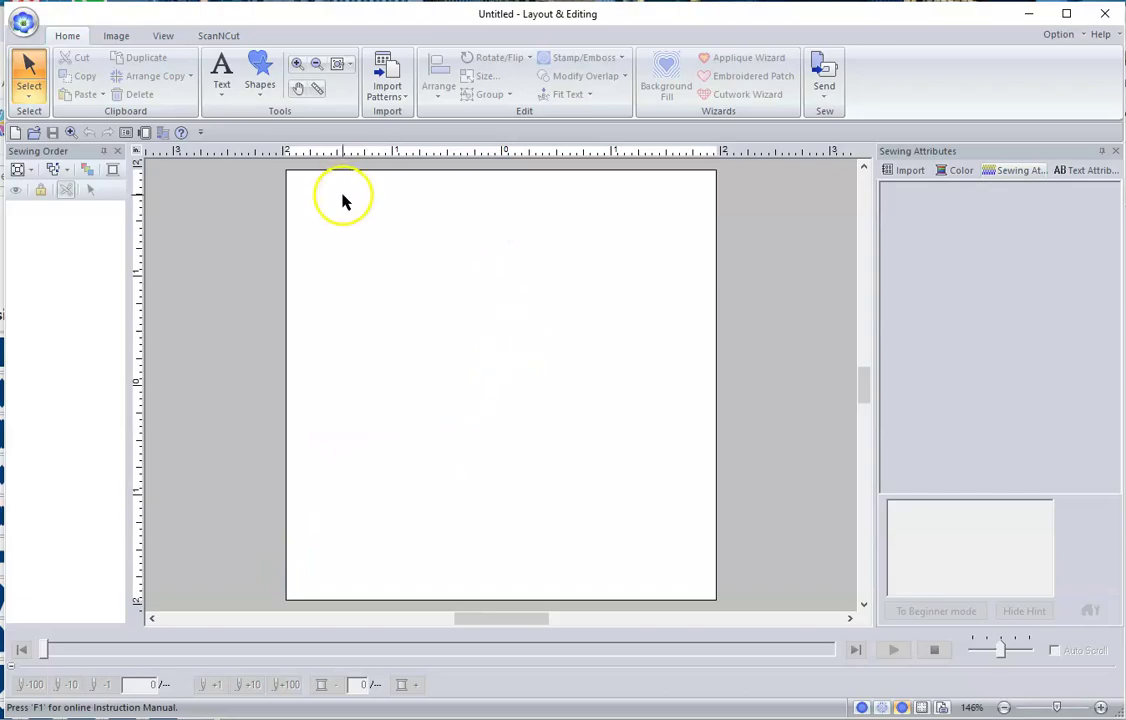
pyautogui.hotkey('alt', 'Tab')
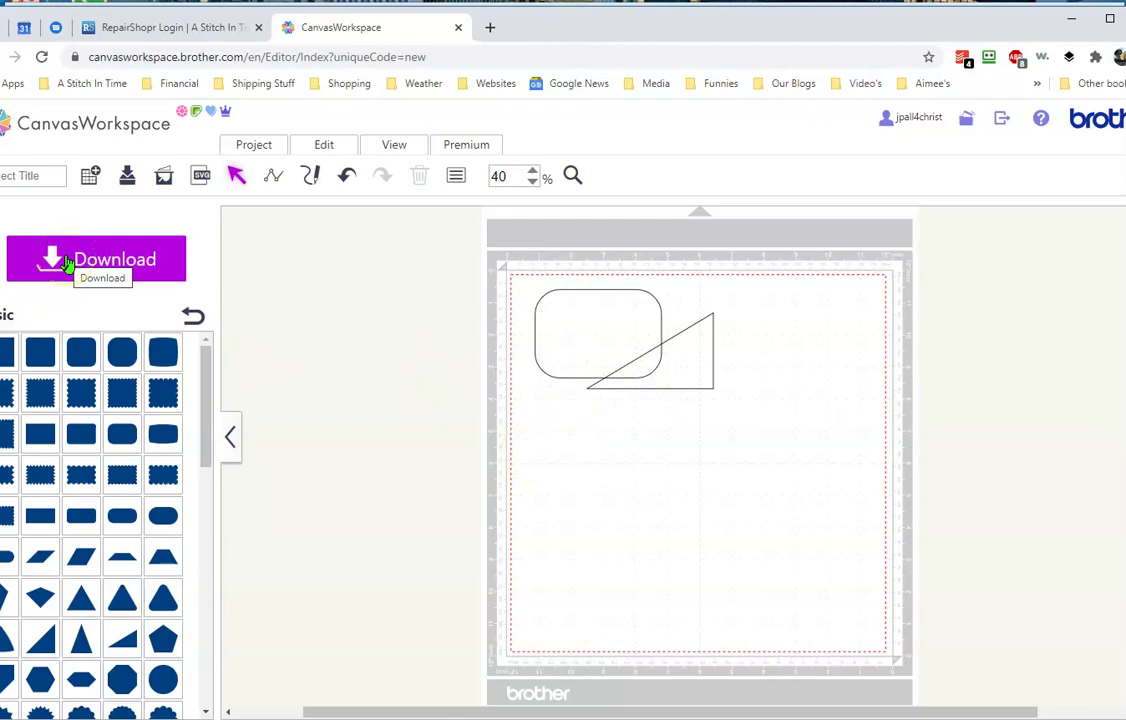
pyautogui.hotkey('alt', 'Tab')
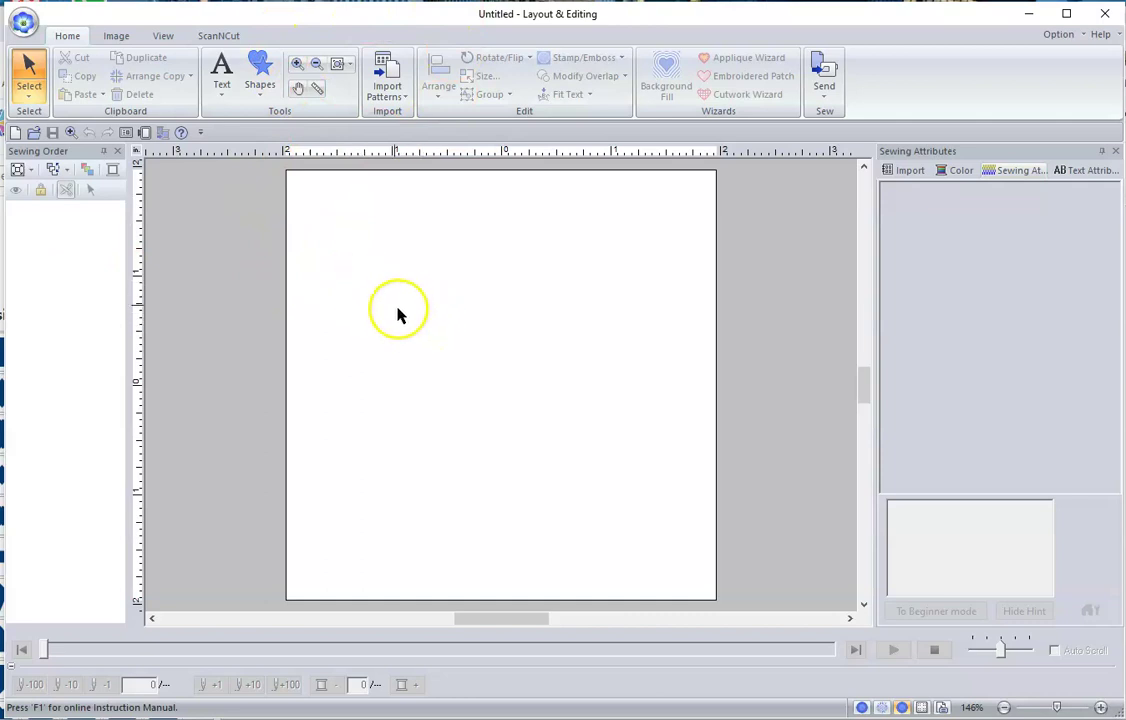
# Step: Start the ScanNCut FCM import, point it at Downloads, and pick Untitled (1).fcm
pyautogui.click(217, 38)
pyautogui.click(122, 76)
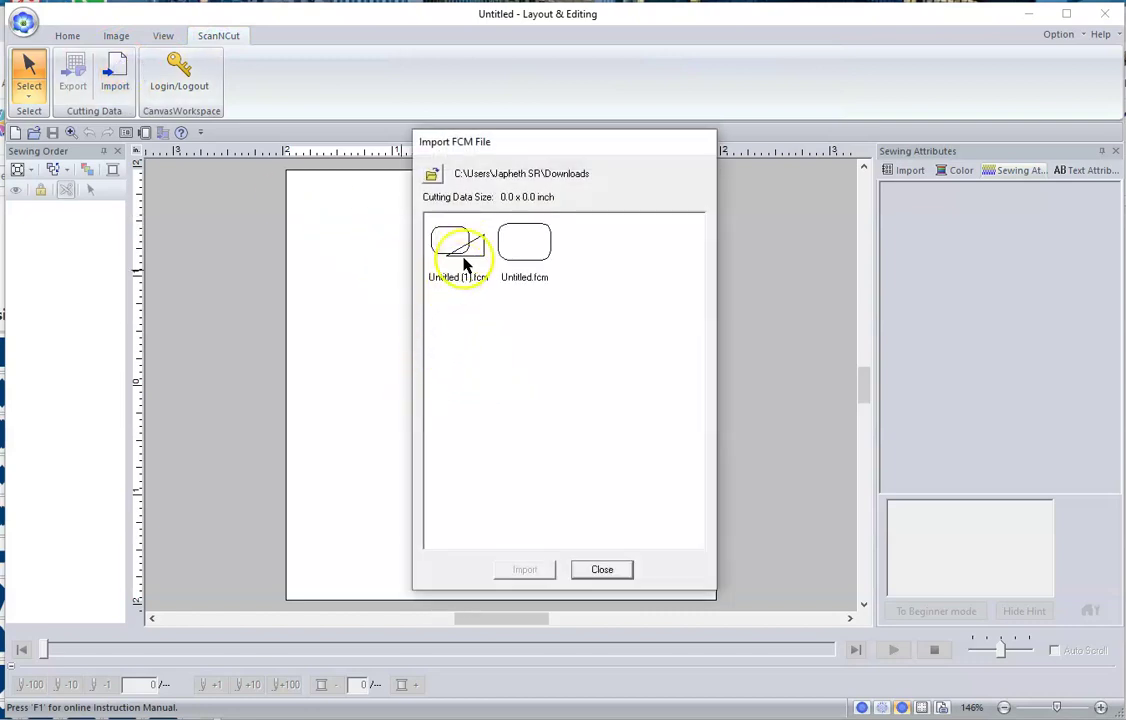
pyautogui.click(432, 177)
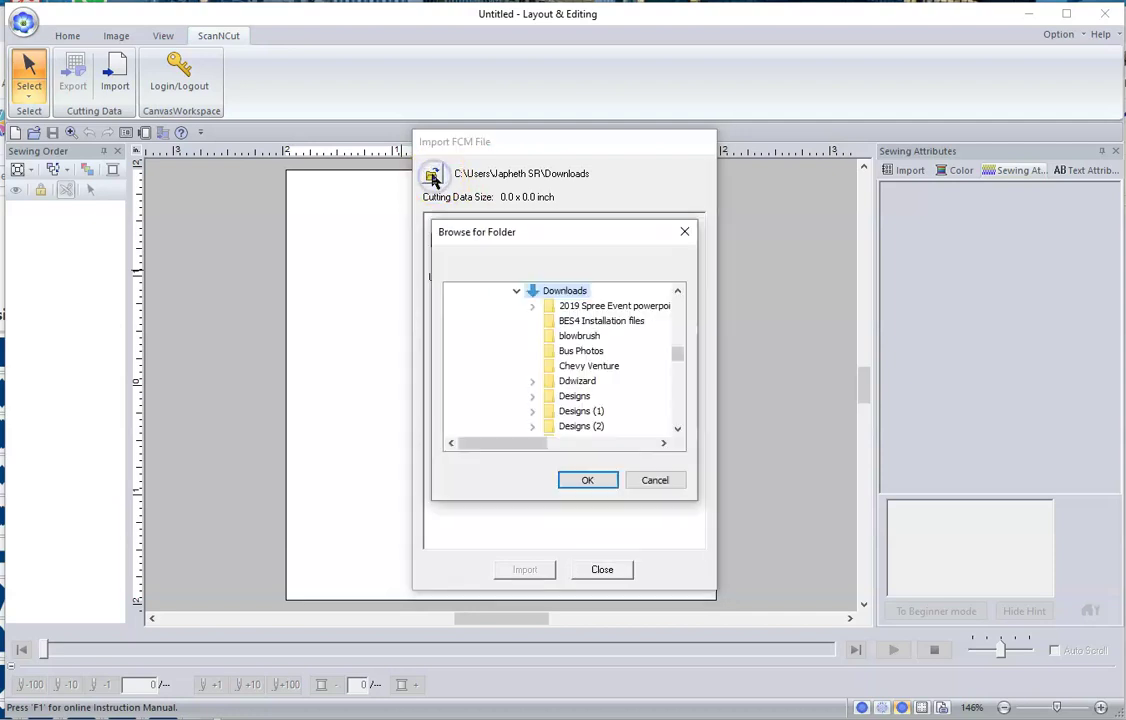
pyautogui.doubleClick(677, 291)
pyautogui.doubleClick(677, 291)
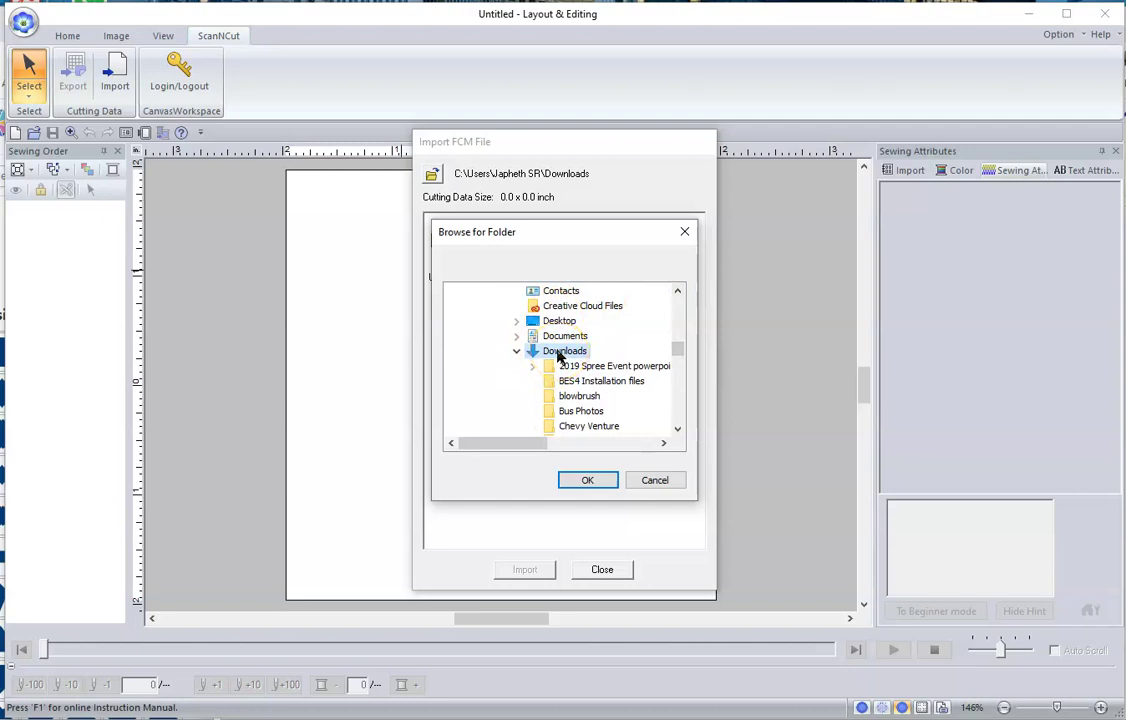
pyautogui.click(587, 482)
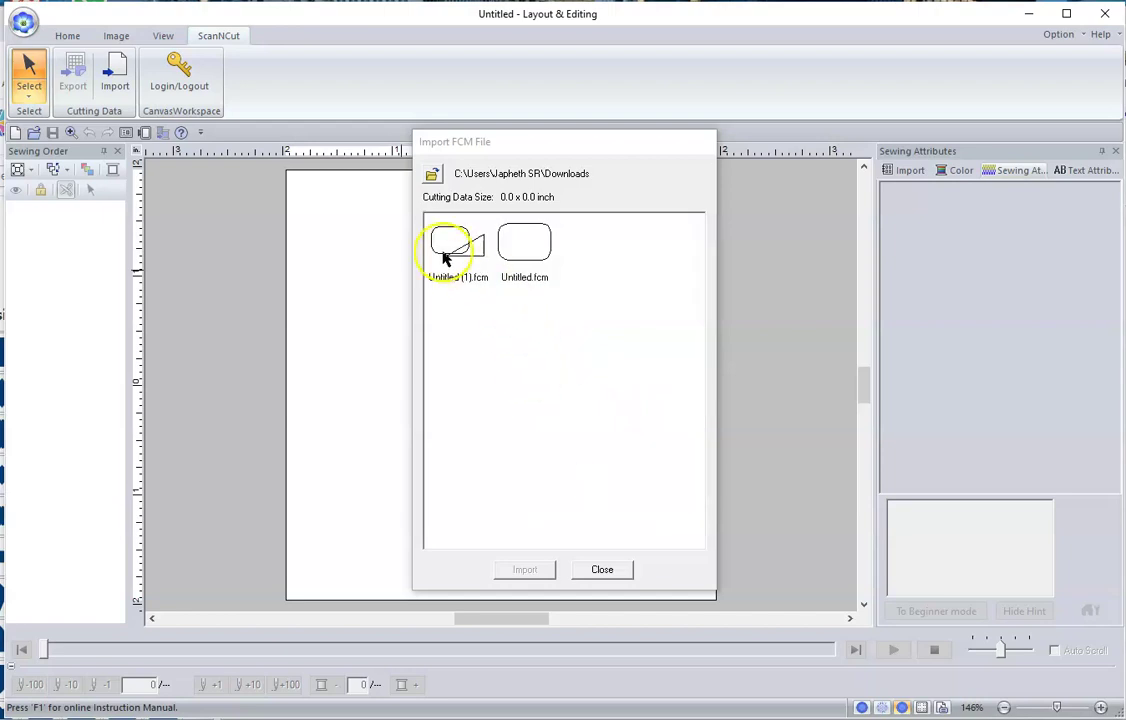
pyautogui.click(450, 243)
# Step: Import Untitled (1).fcm, ungroup it into separate shapes, and select the triangle outline
pyautogui.click(522, 570)
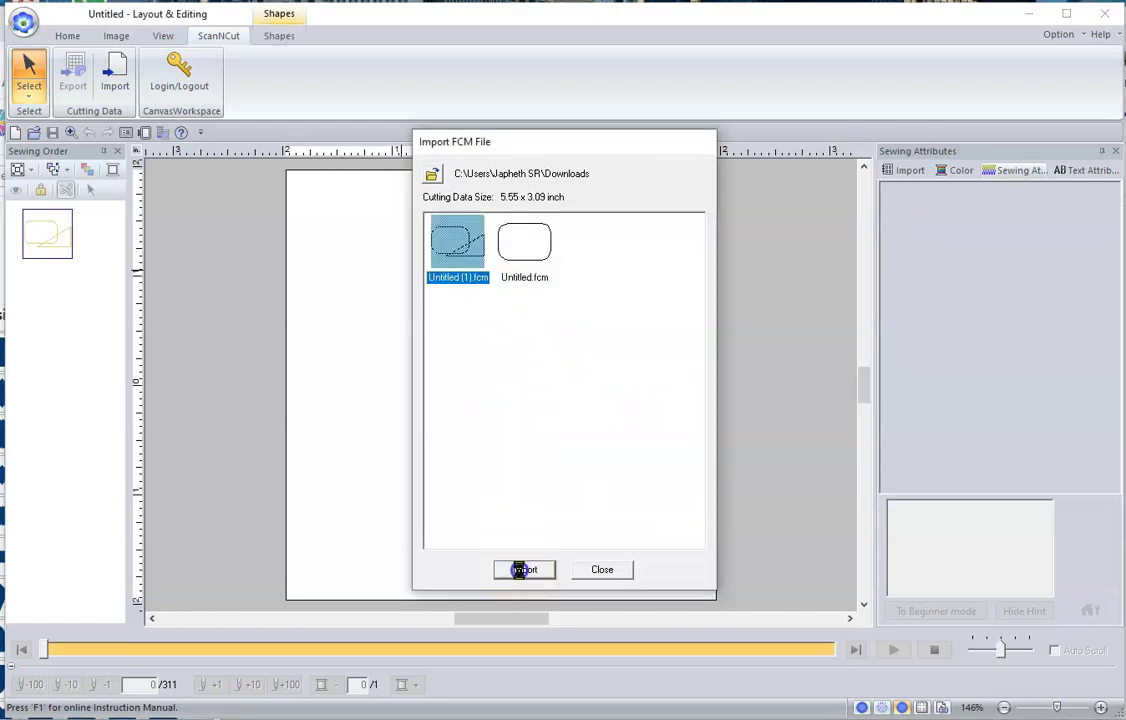
pyautogui.click(604, 572)
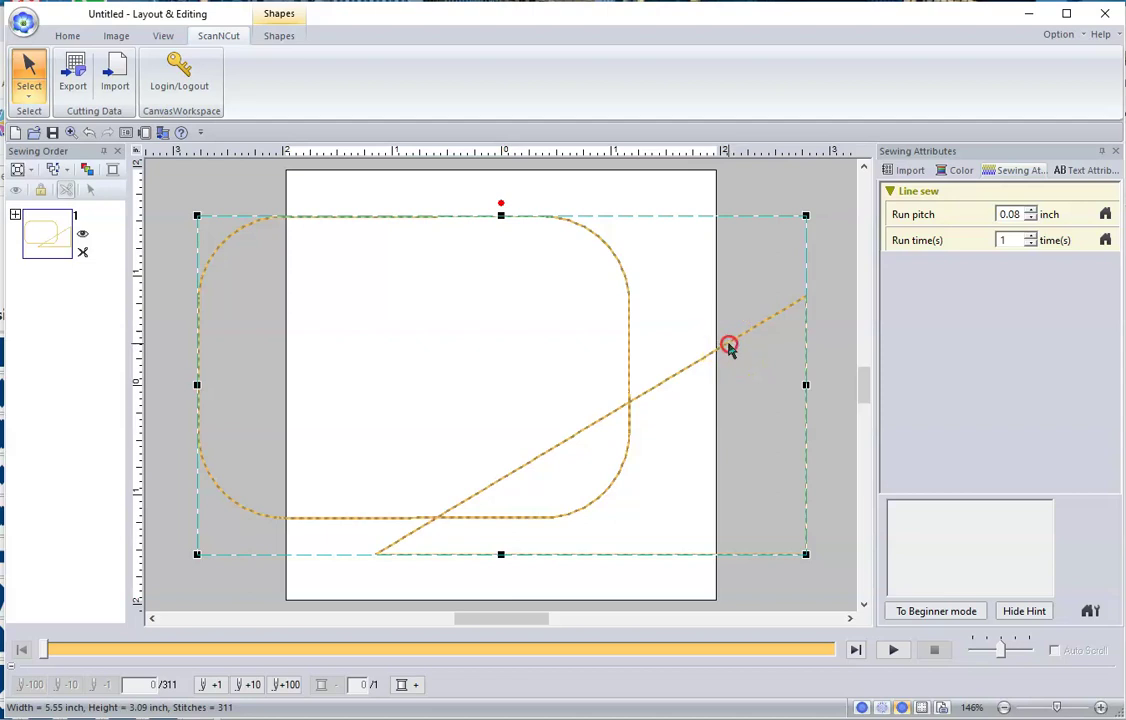
pyautogui.rightClick(729, 346)
pyautogui.click(775, 372)
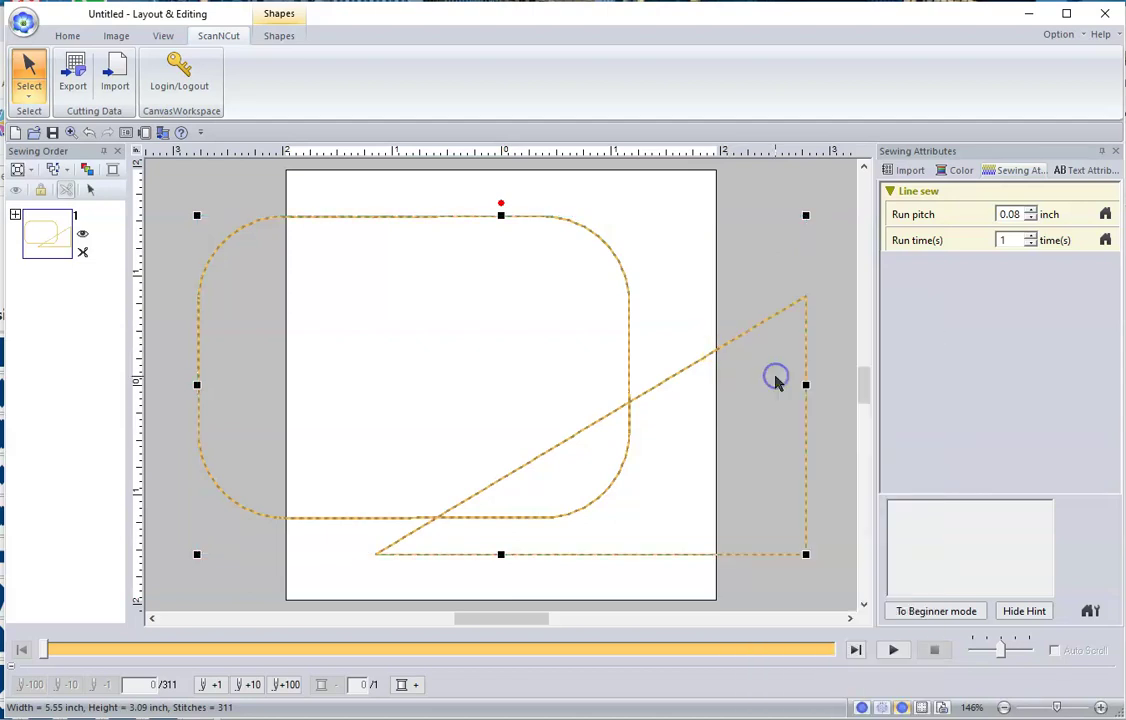
pyautogui.click(838, 298)
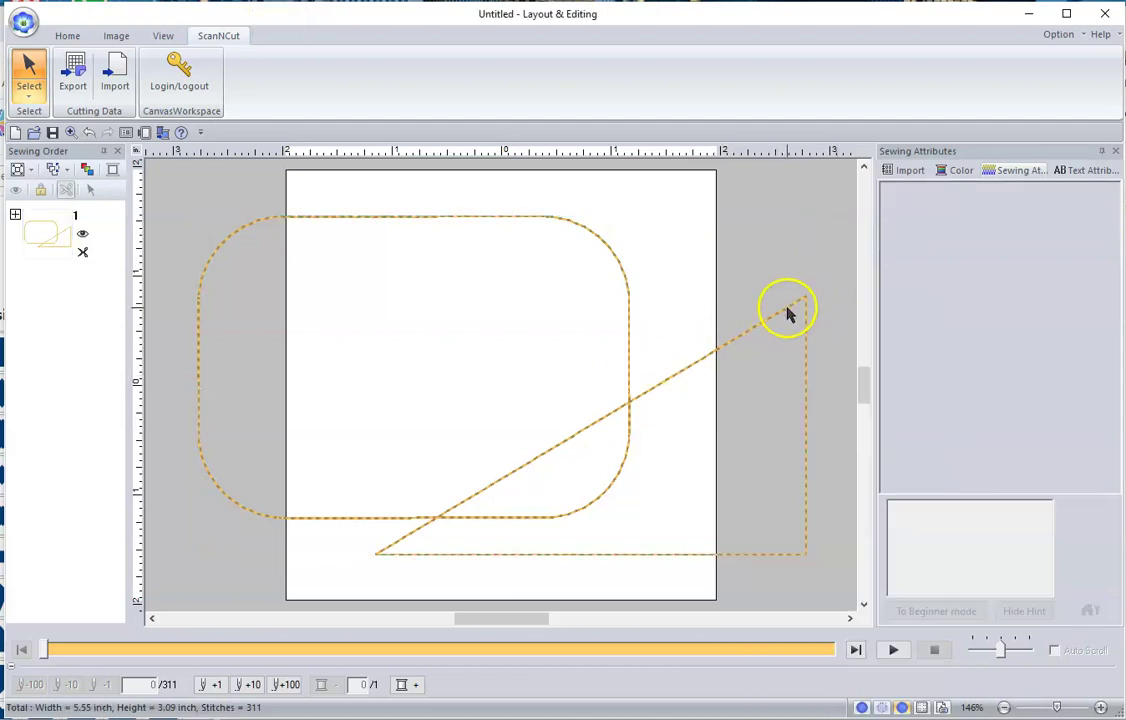
pyautogui.click(782, 312)
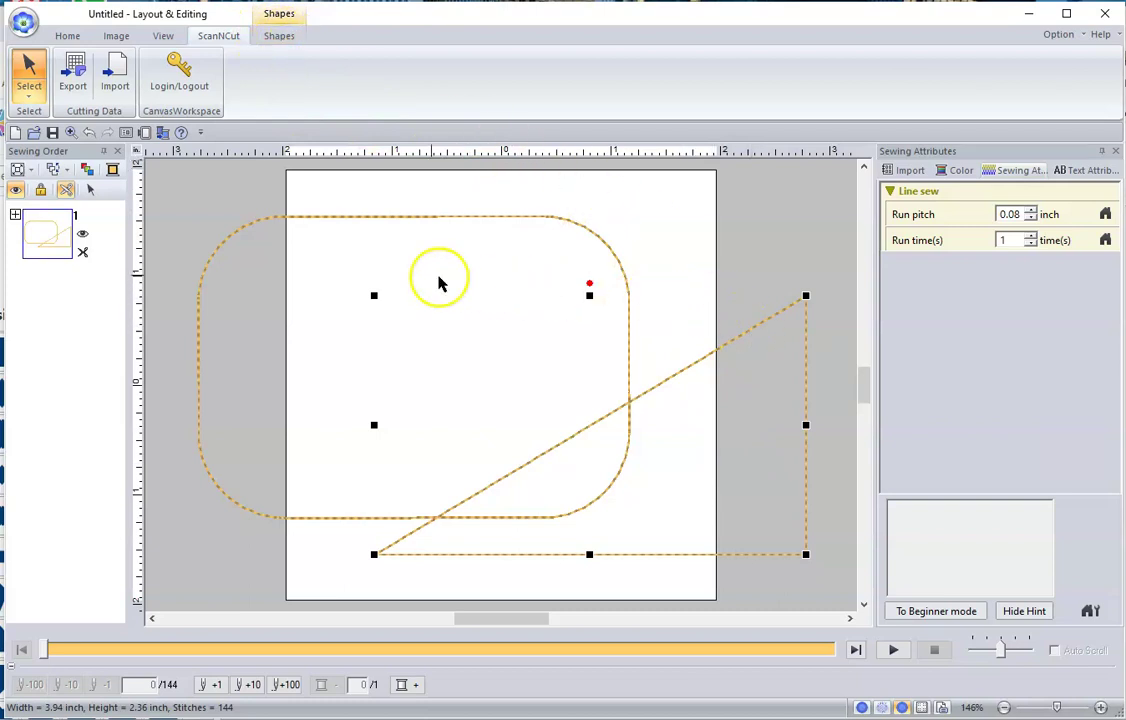
# Step: Set the triangle's region sew to Fill Stitch and line sew to Zigzag Stitch, keeping mitered corners
pyautogui.click(280, 38)
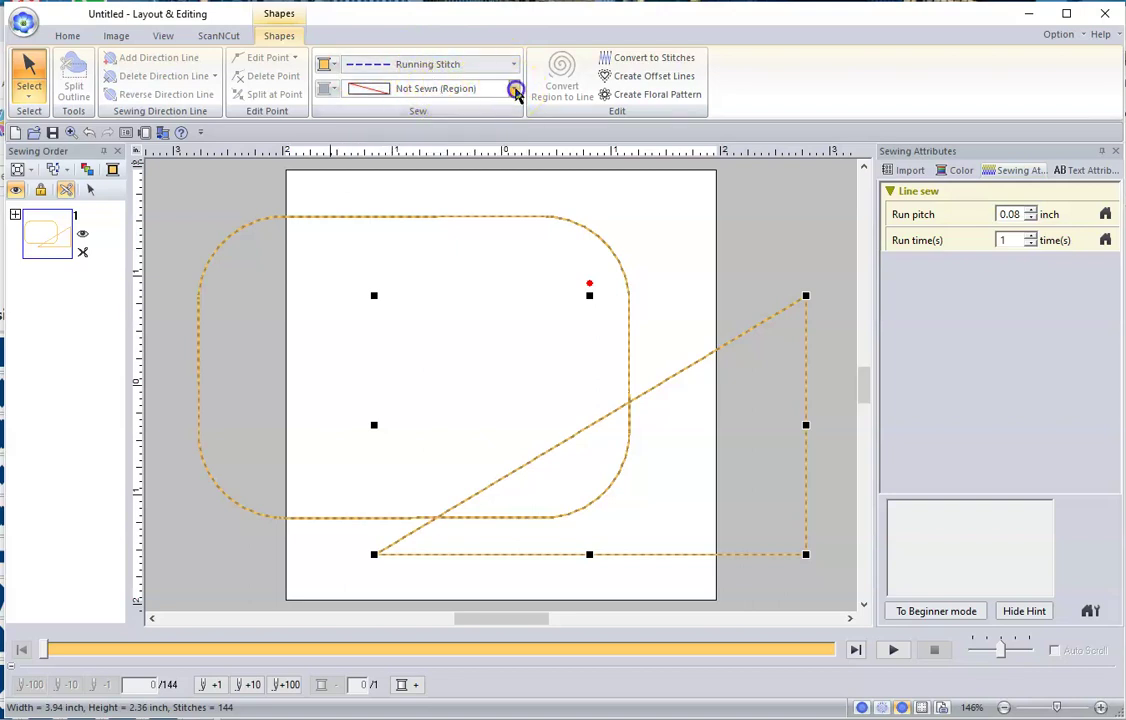
pyautogui.click(514, 90)
pyautogui.click(467, 146)
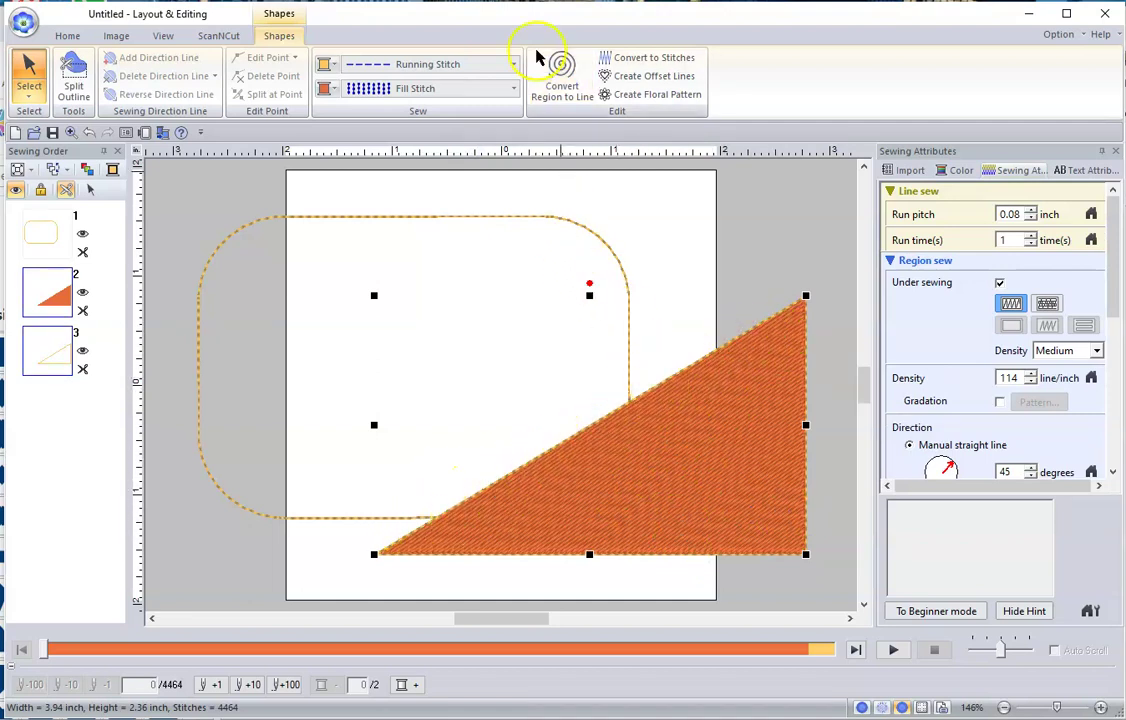
pyautogui.click(513, 68)
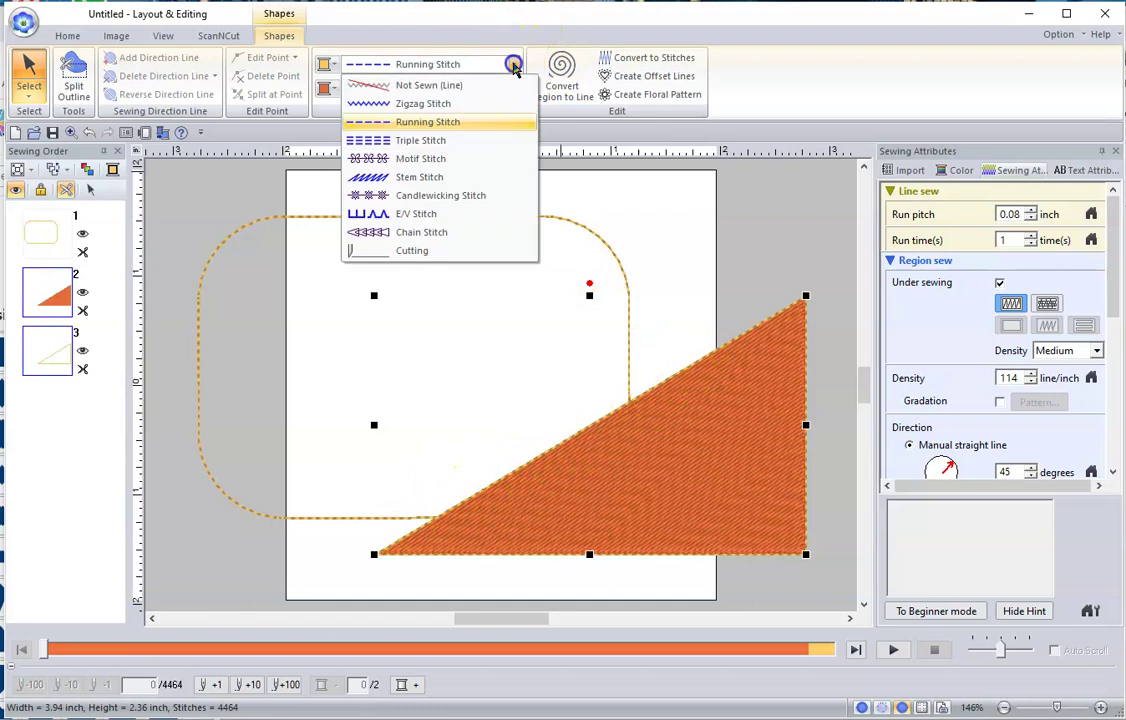
pyautogui.click(460, 102)
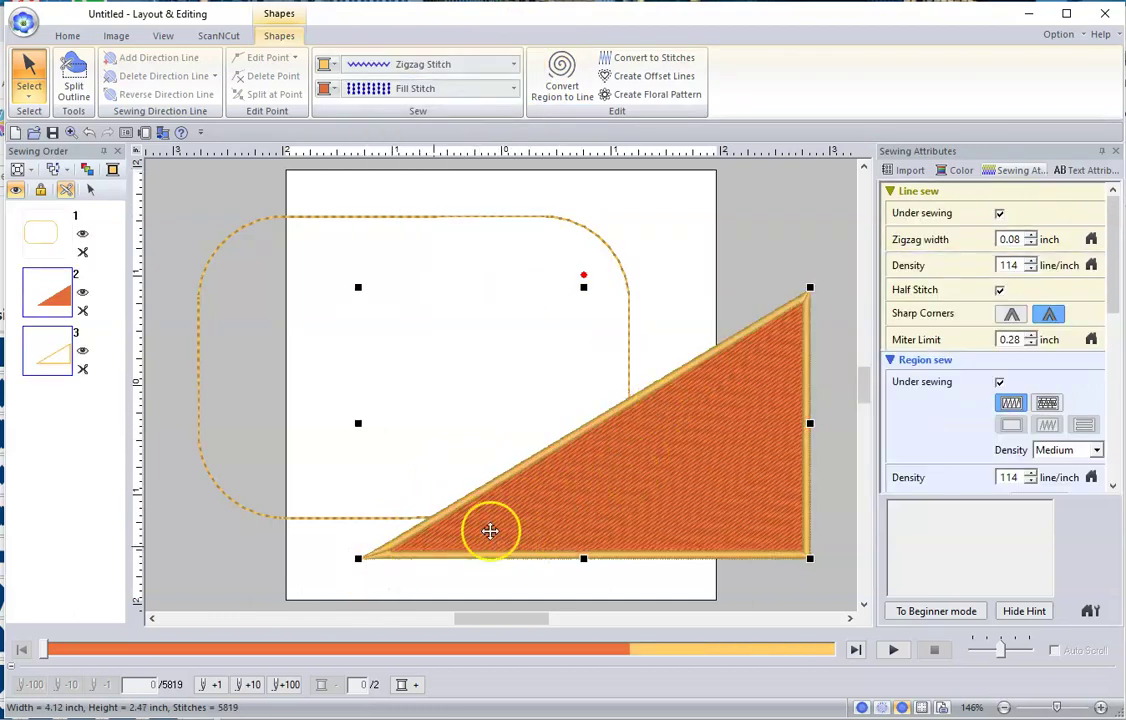
pyautogui.click(1014, 316)
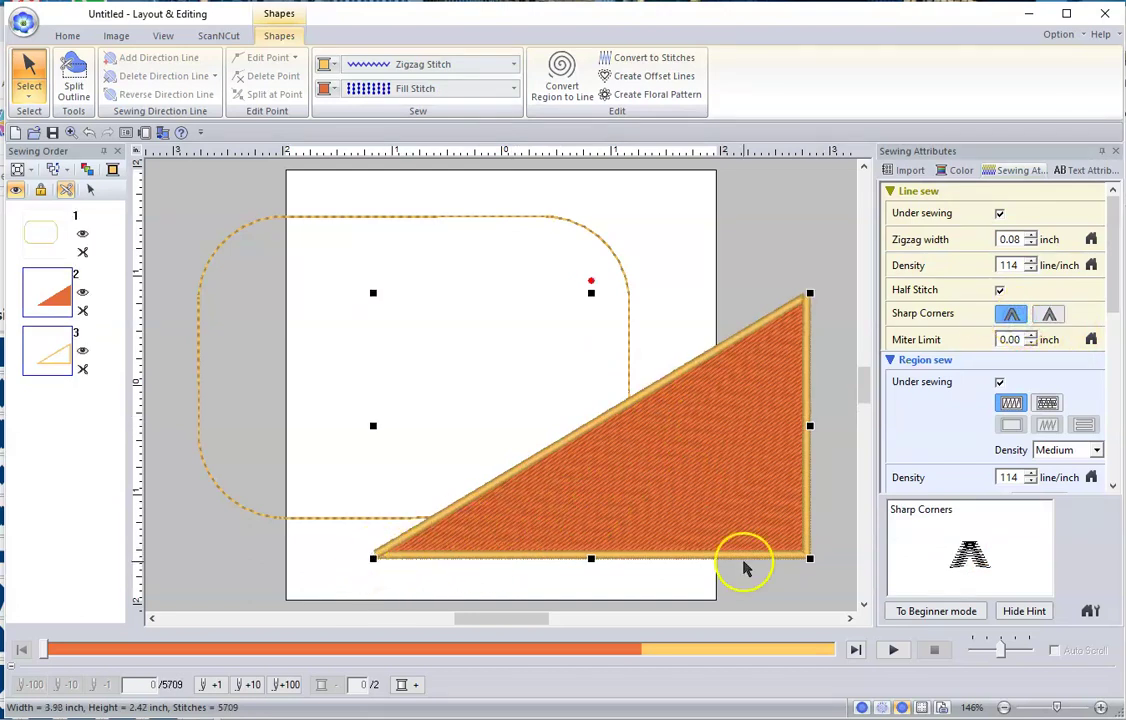
pyautogui.click(1049, 315)
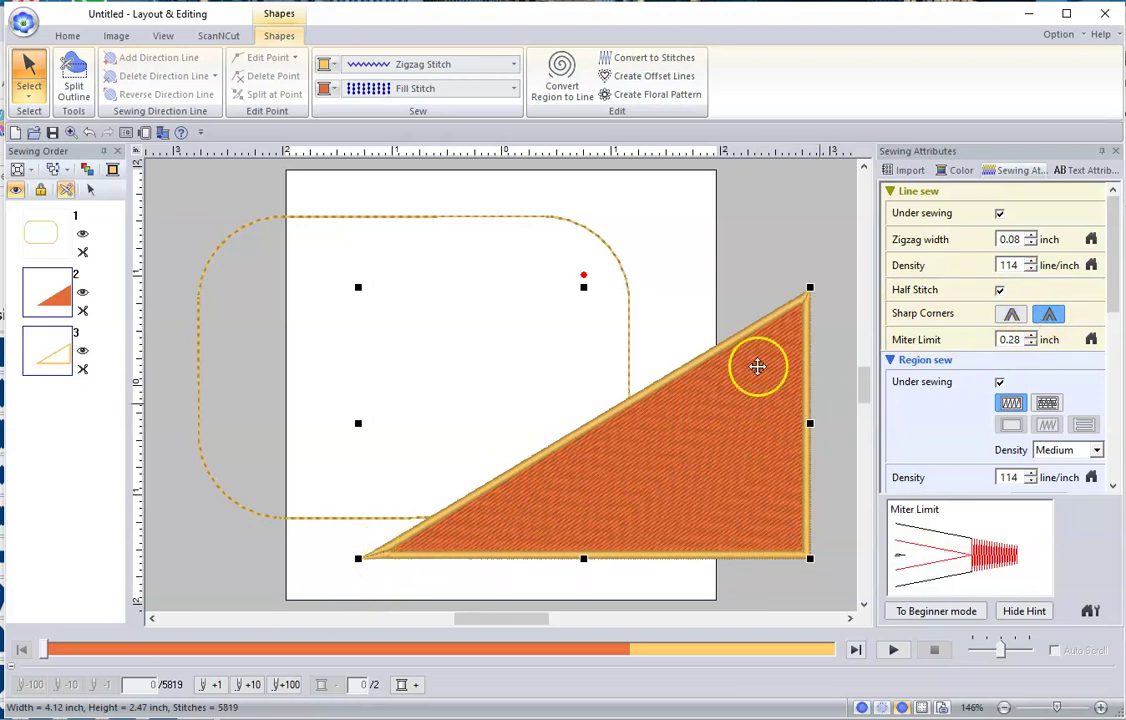
# Step: Select the rounded rectangle and set its region sew to Programmable Fill
pyautogui.click(244, 231)
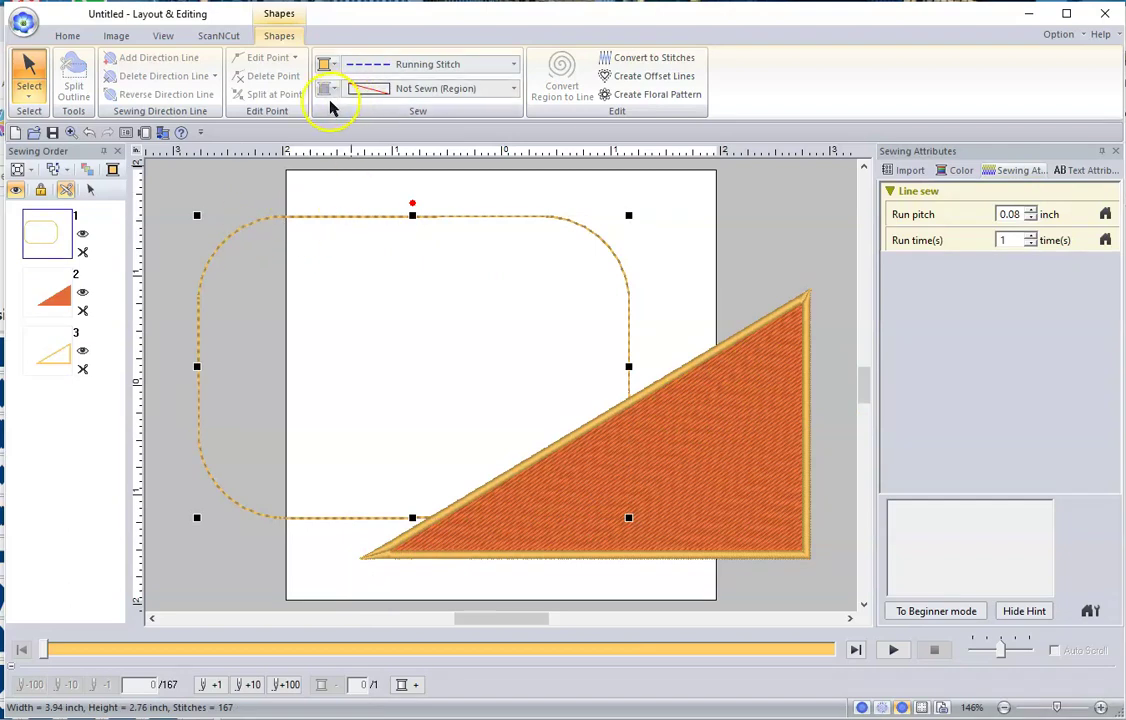
pyautogui.click(516, 89)
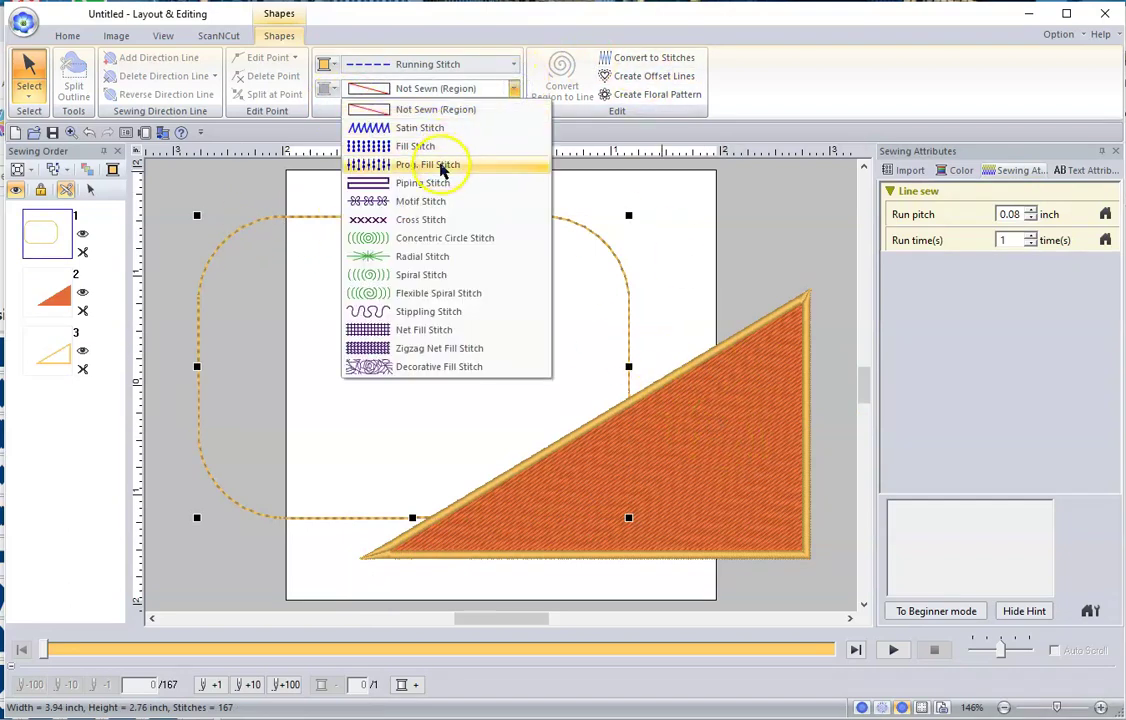
pyautogui.click(441, 168)
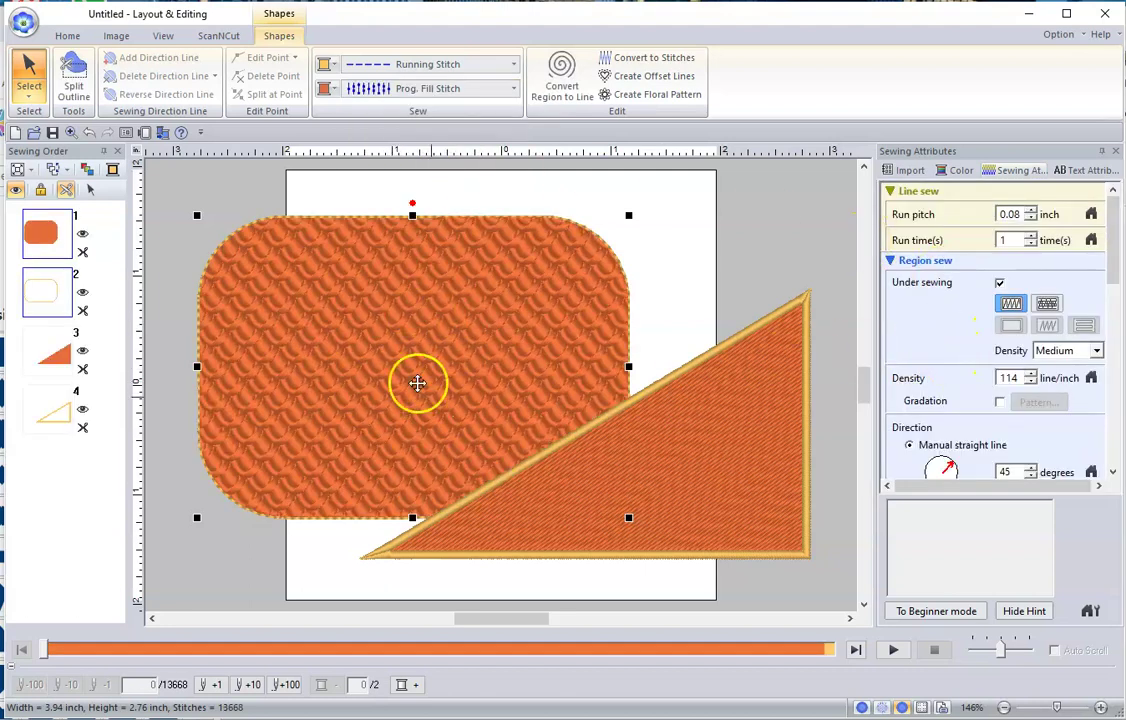
pyautogui.scroll(-6, 950, 400)
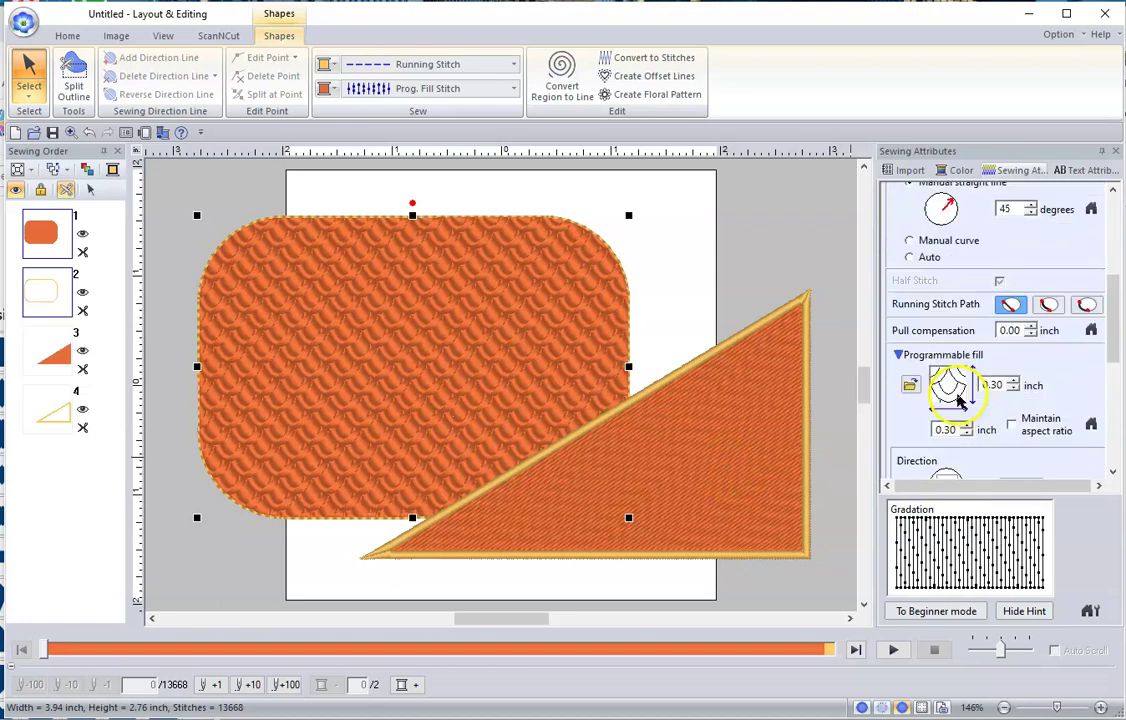
pyautogui.scroll(2, 945, 288)
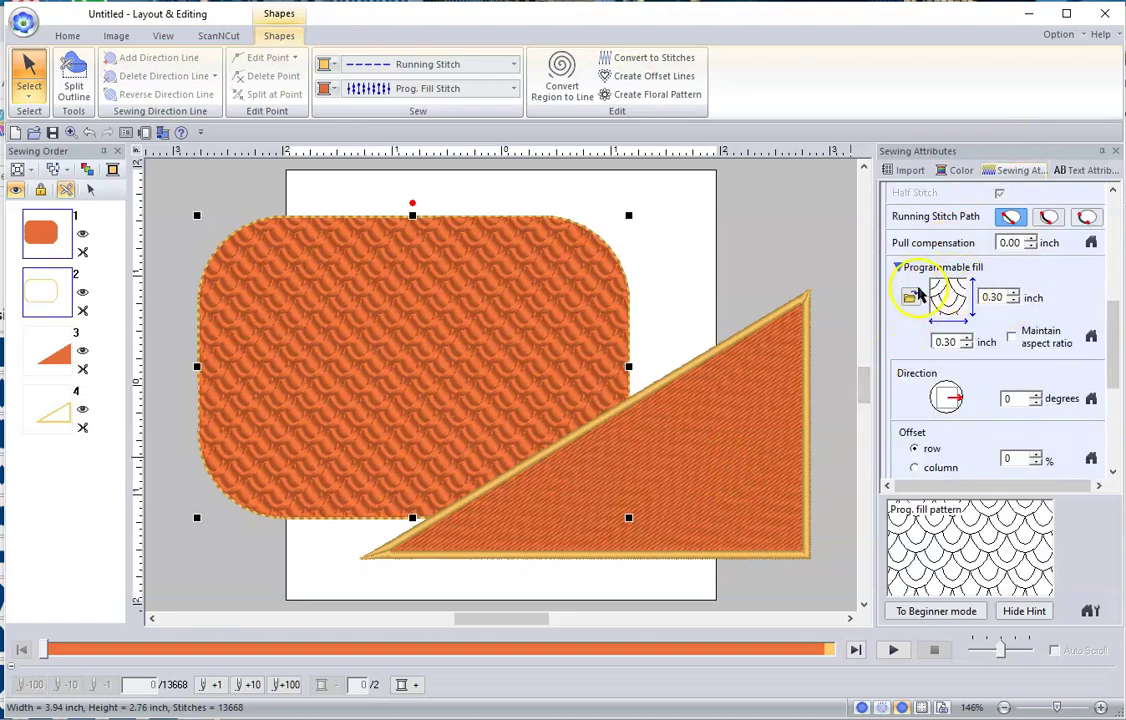
# Step: Try the pat06 fill pattern, then apply pat02 to the rectangle instead
pyautogui.click(910, 297)
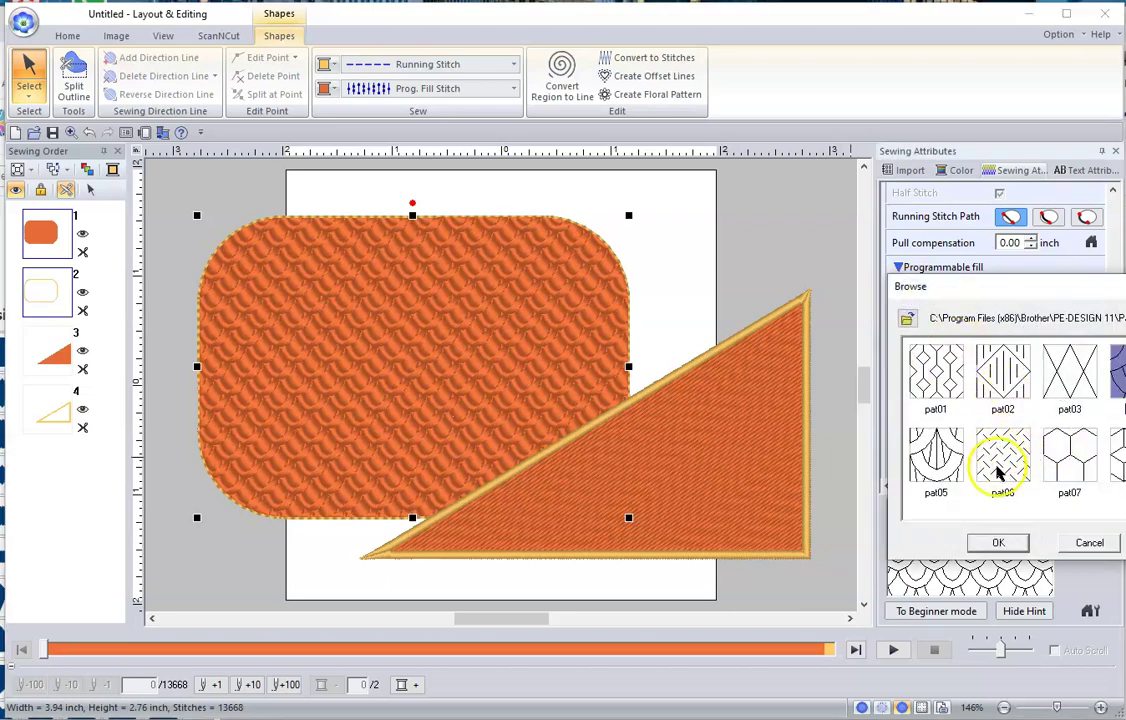
pyautogui.click(998, 462)
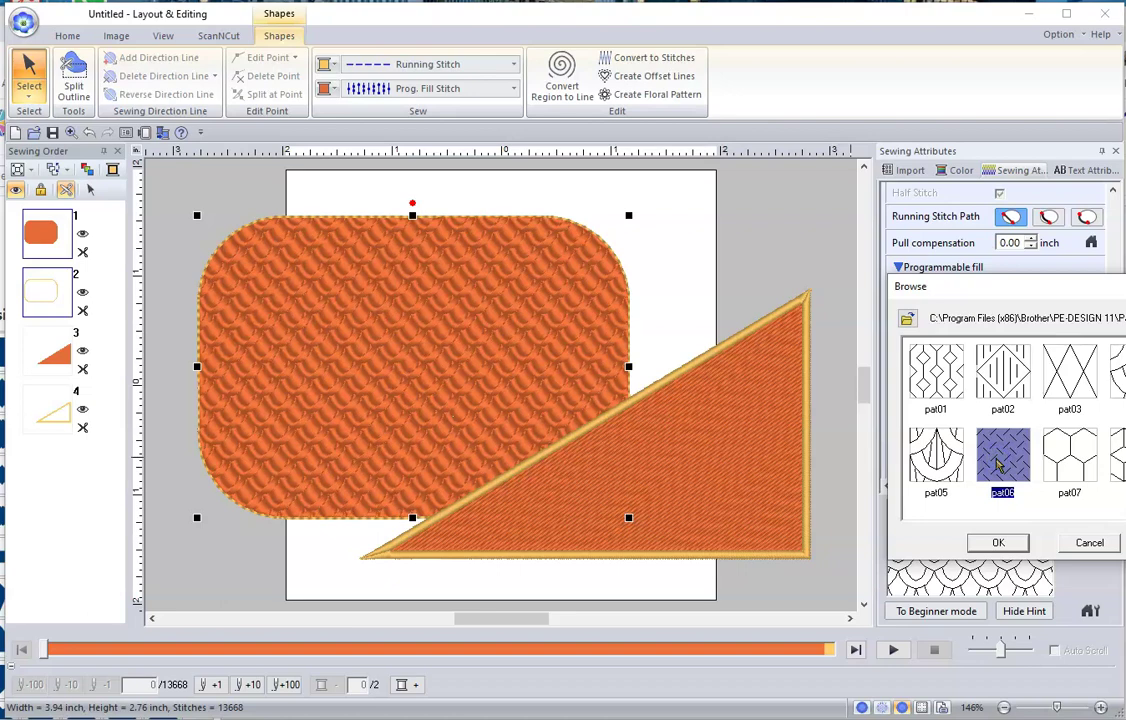
pyautogui.click(1000, 543)
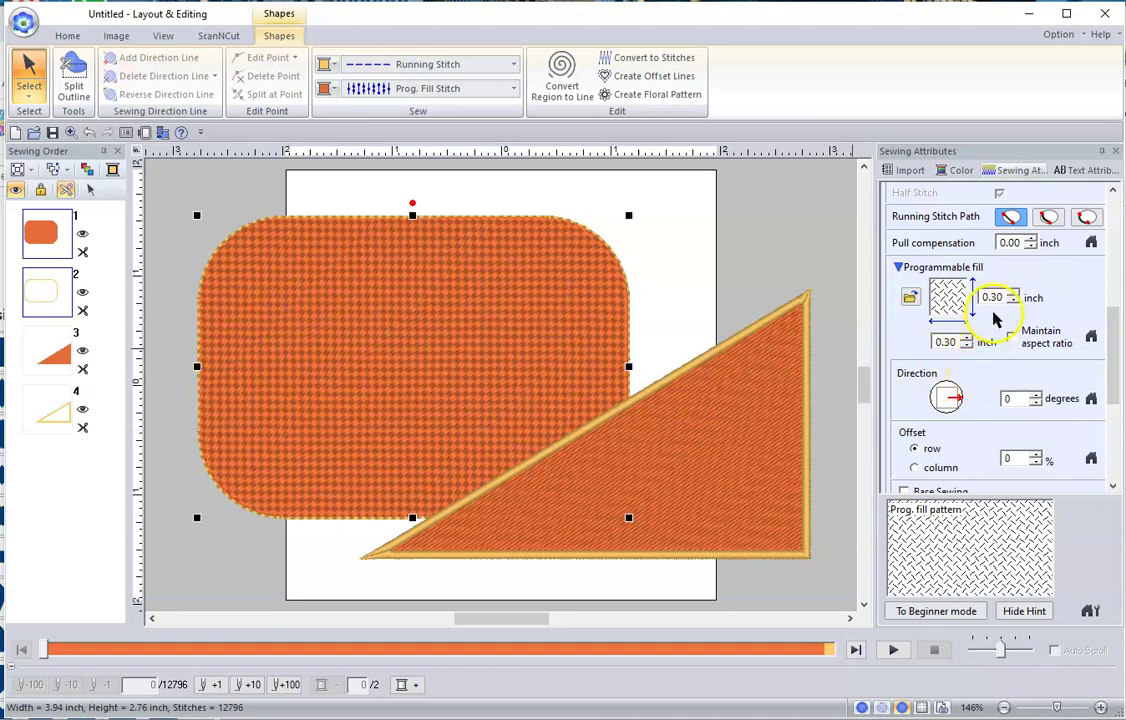
pyautogui.click(910, 300)
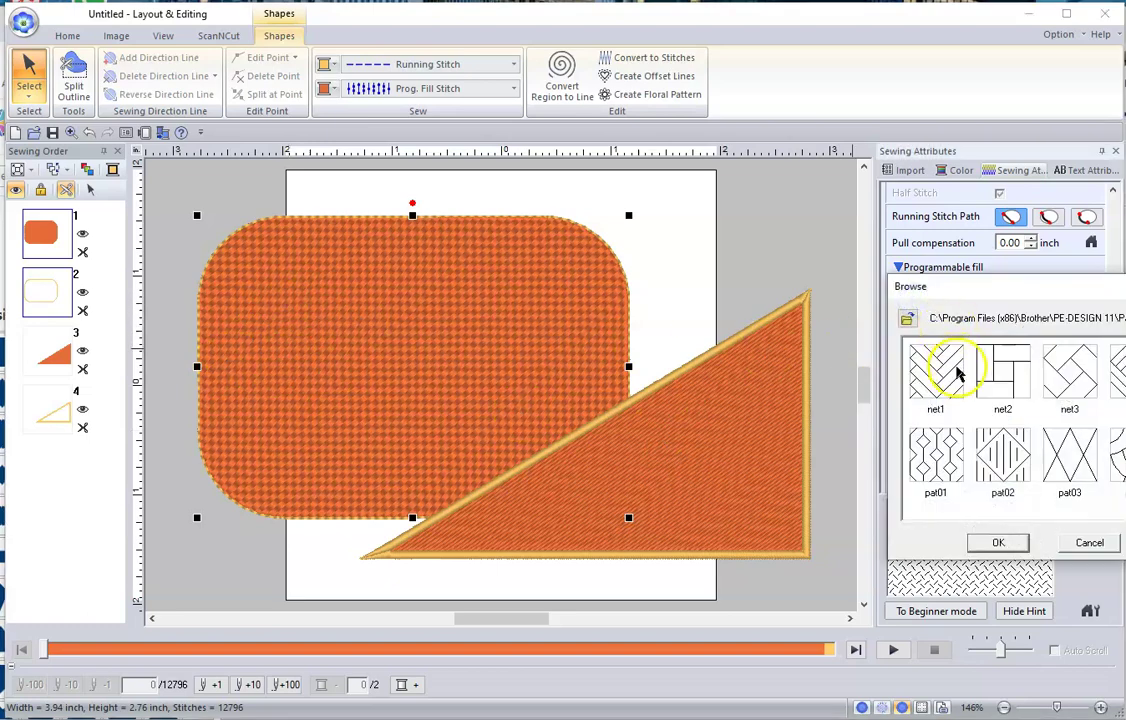
pyautogui.click(990, 456)
pyautogui.click(998, 544)
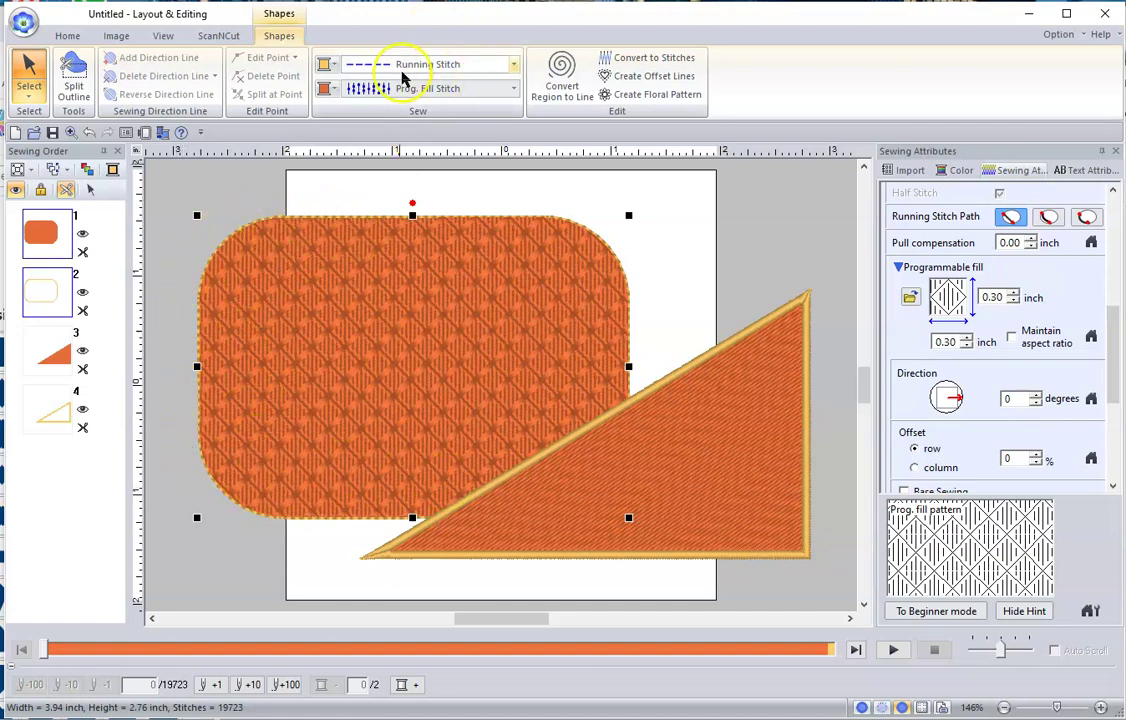
# Step: Switch the rounded rectangle's line sew to Not Sewn, then to Motif Stitch
pyautogui.click(511, 68)
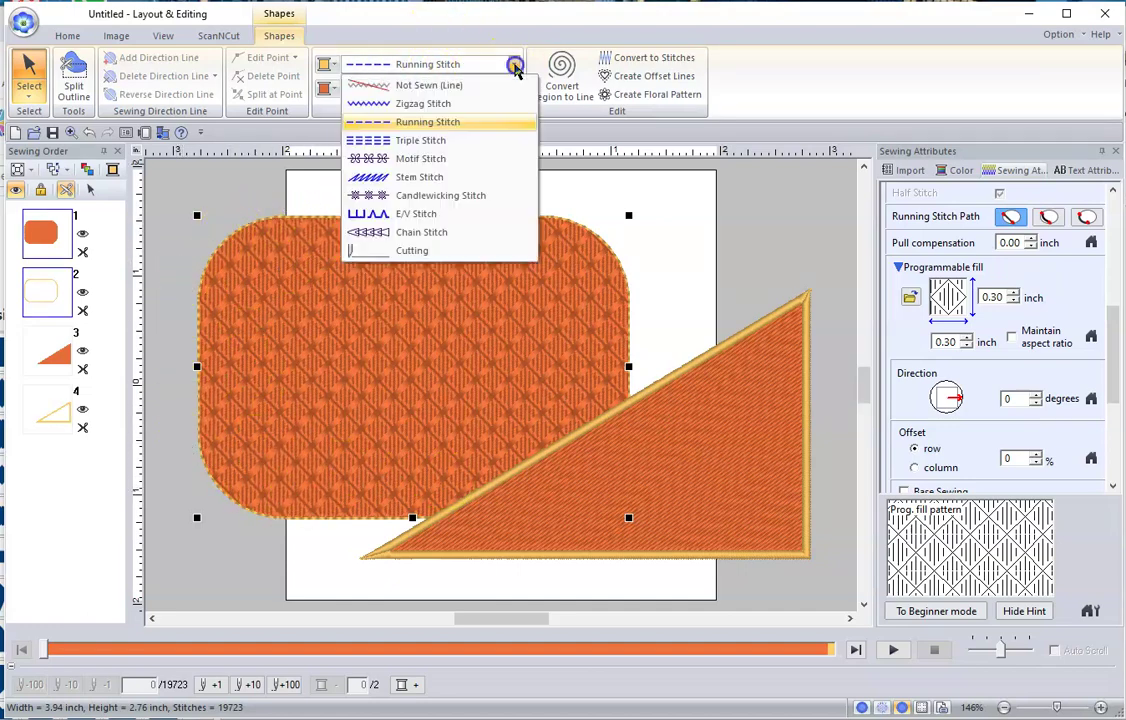
pyautogui.click(495, 81)
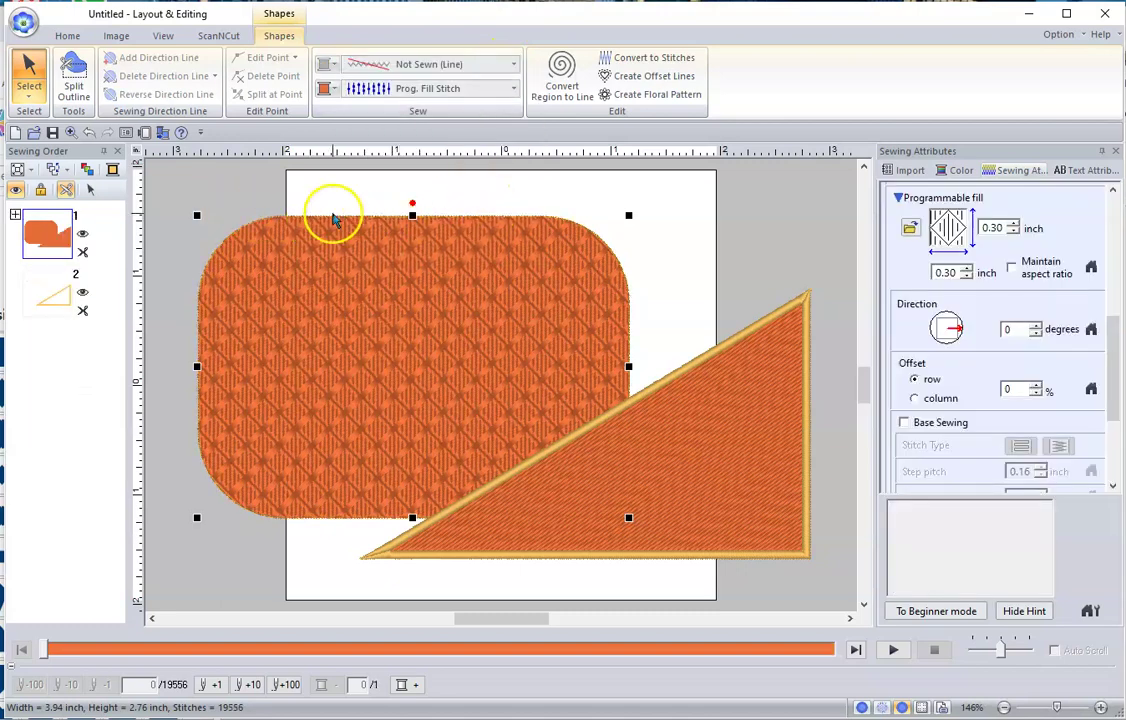
pyautogui.click(513, 66)
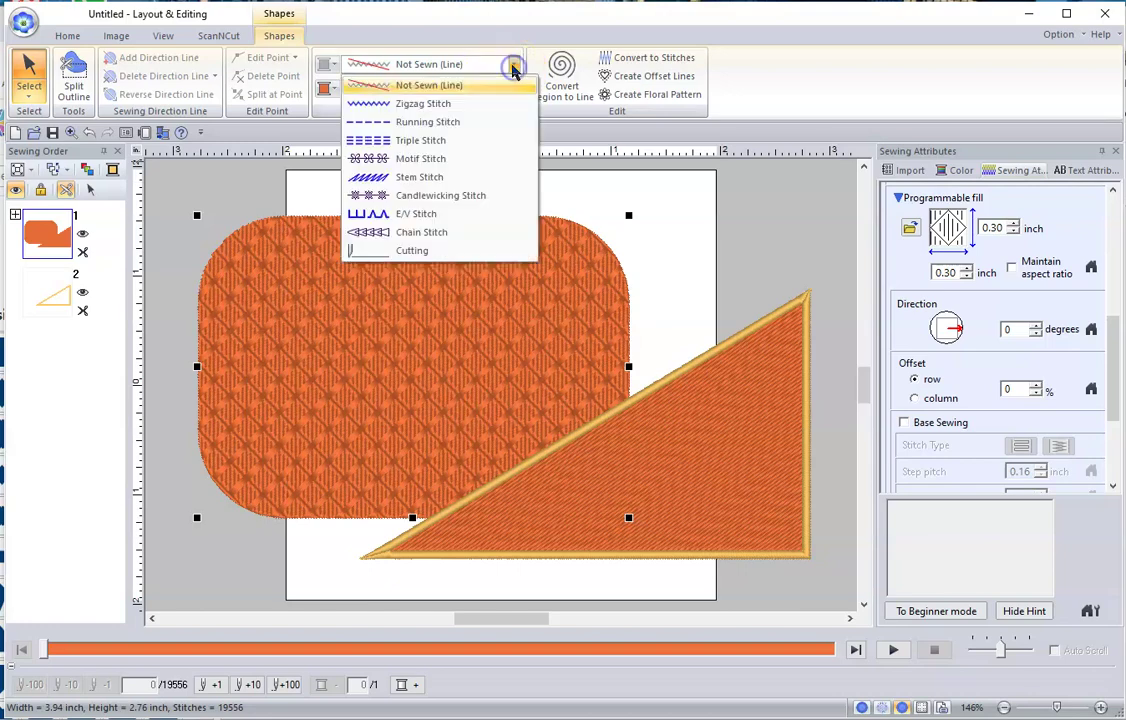
pyautogui.click(465, 158)
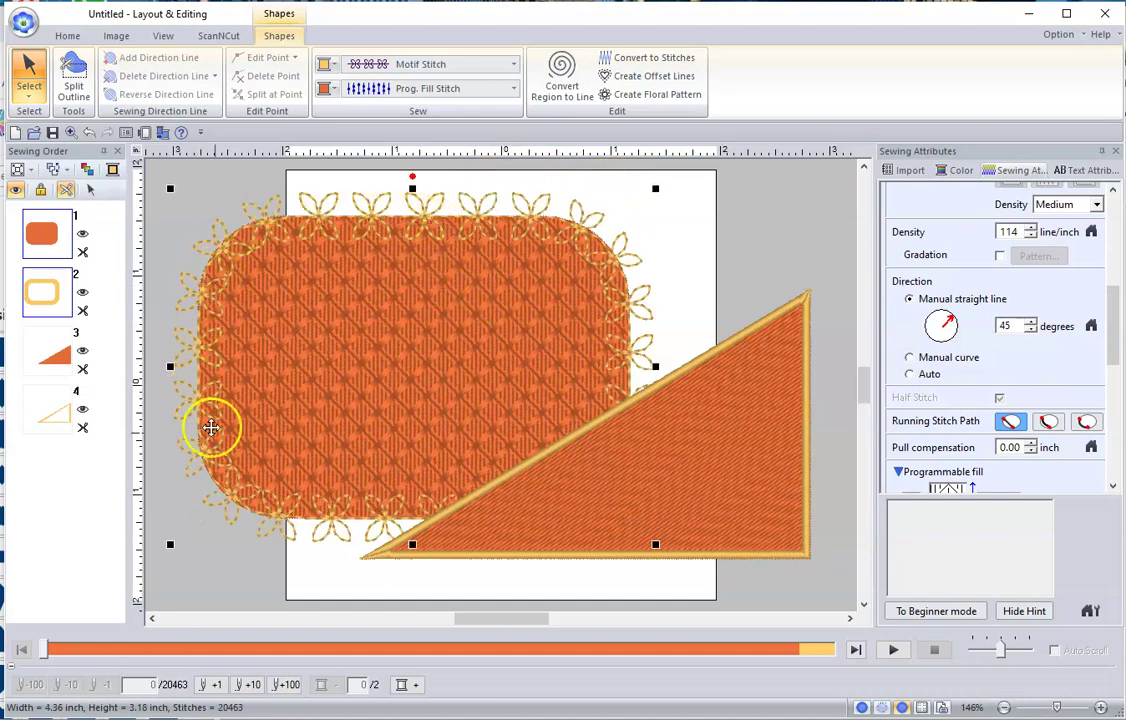
# Step: Open the motif pattern browser and select the heart motif motif018
pyautogui.scroll(3, 978, 330)
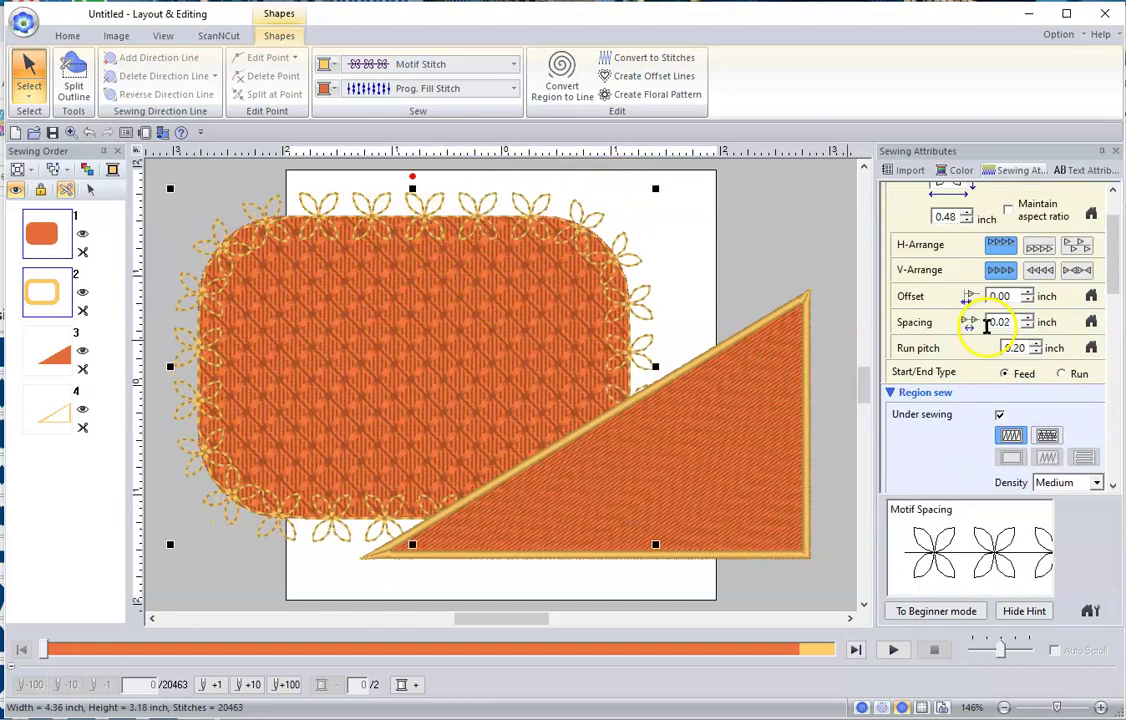
pyautogui.scroll(1, 970, 330)
pyautogui.click(909, 244)
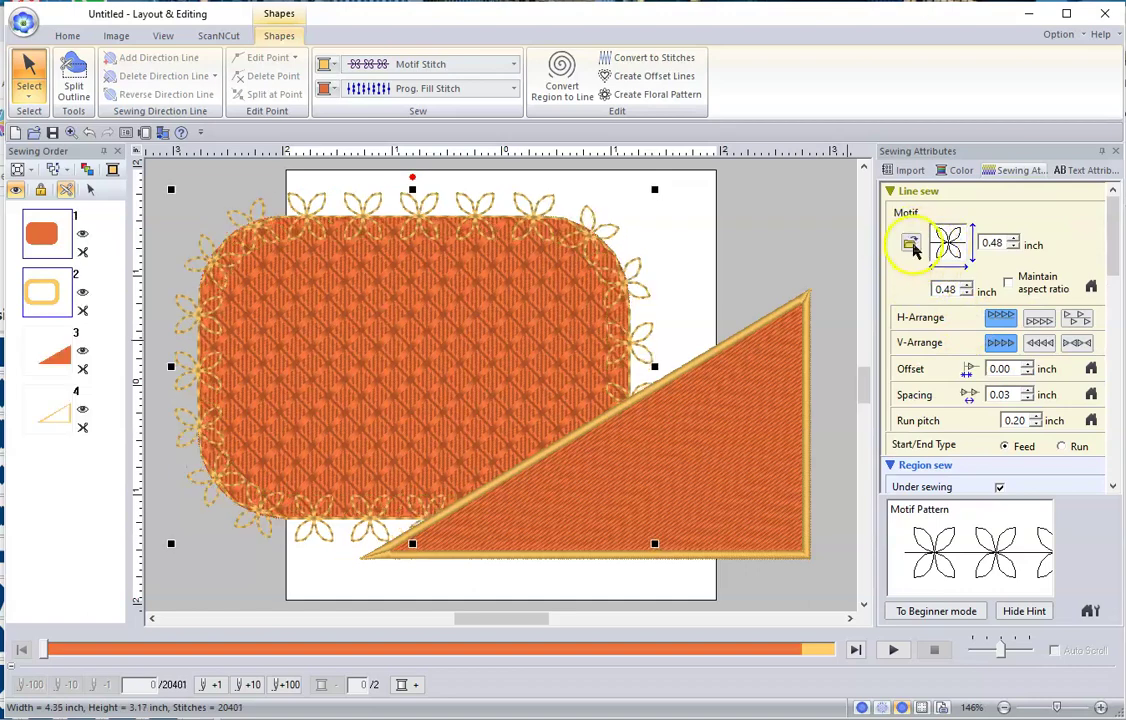
pyautogui.click(911, 246)
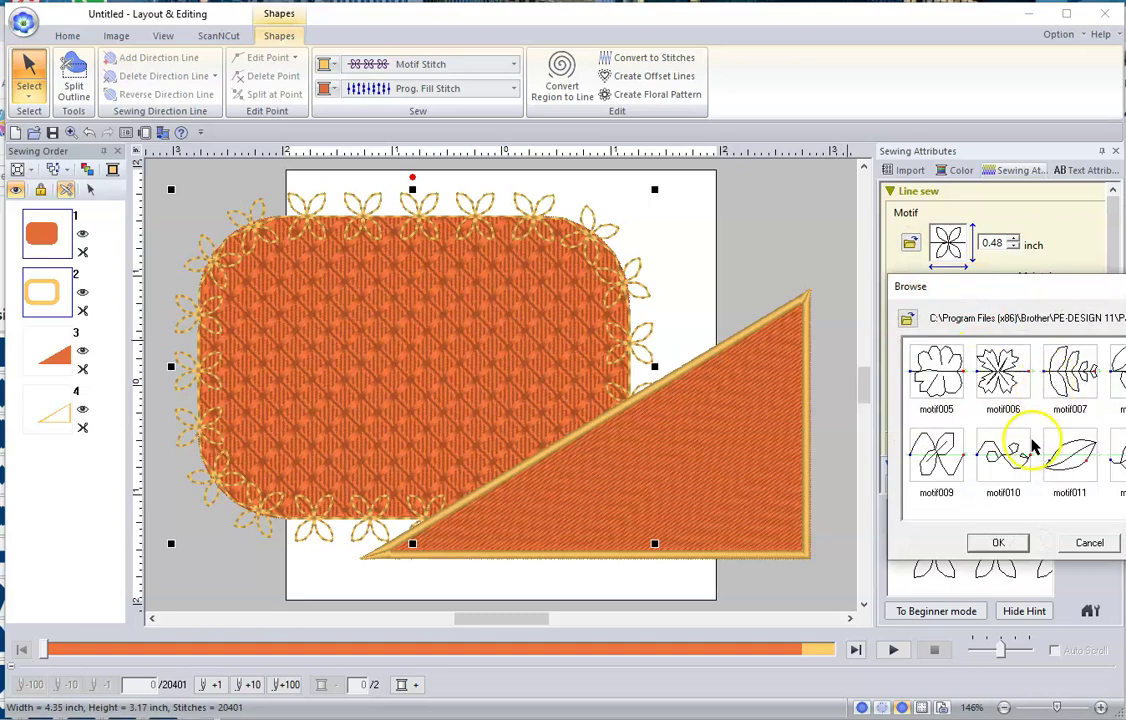
pyautogui.scroll(-1, 1020, 456)
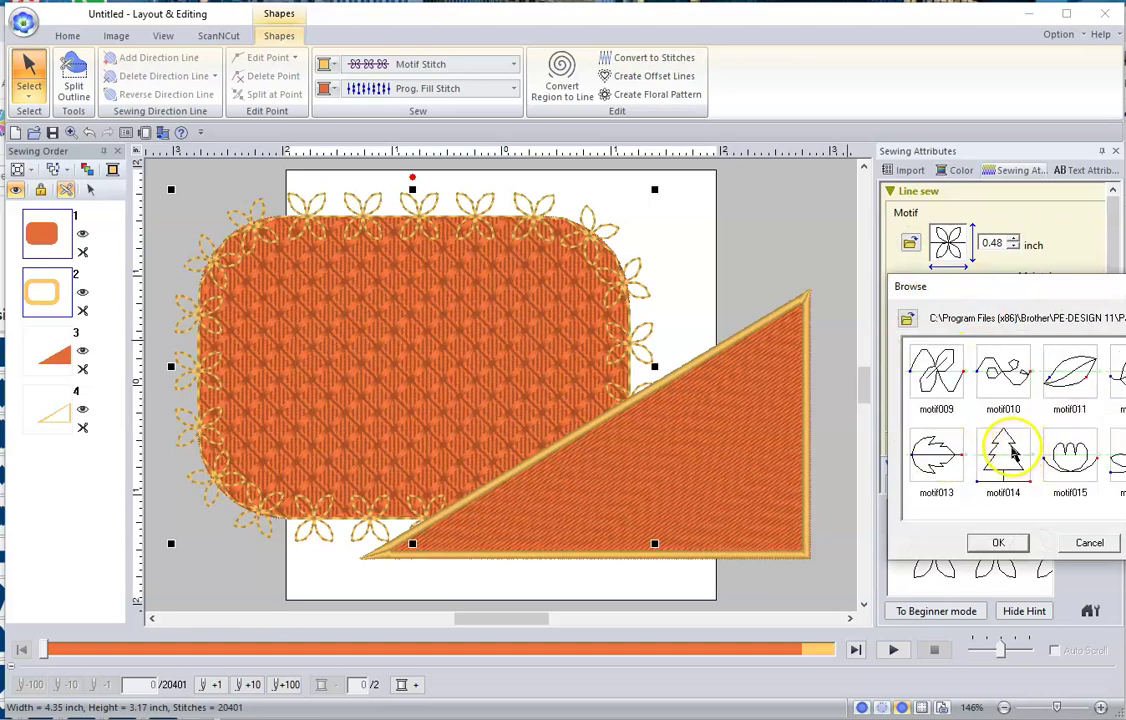
pyautogui.scroll(-1, 1005, 395)
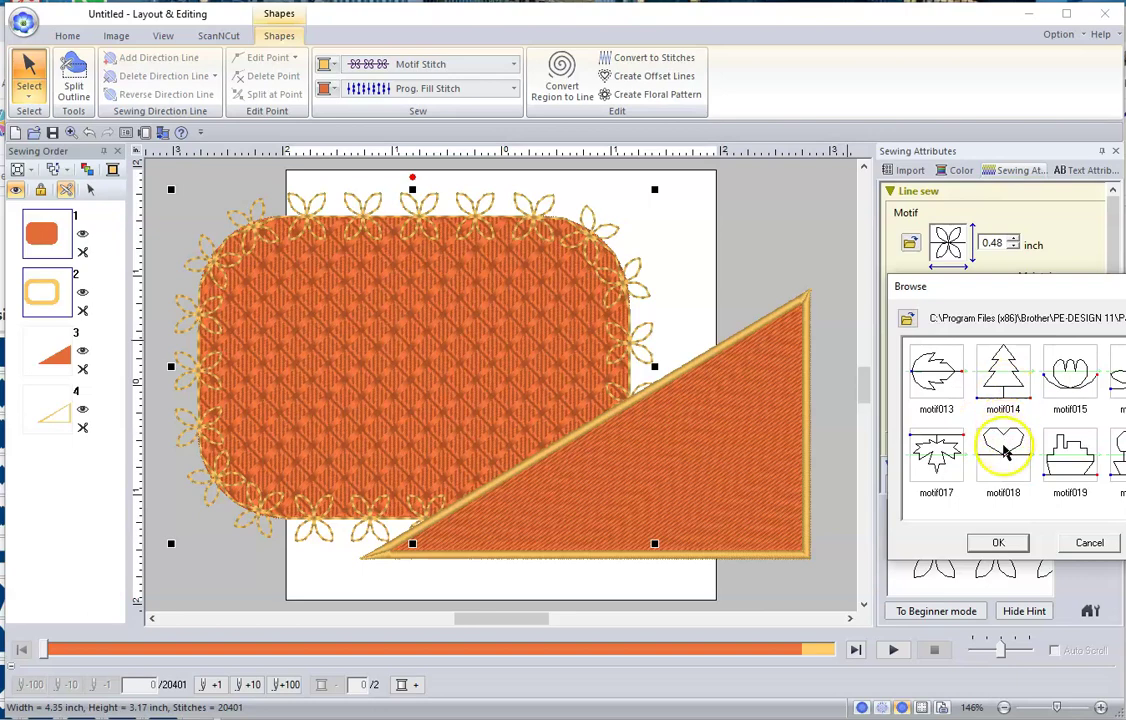
pyautogui.click(1005, 452)
# Step: Apply motif018 hearts to the rectangle's border, then go to the Home tab
pyautogui.click(998, 543)
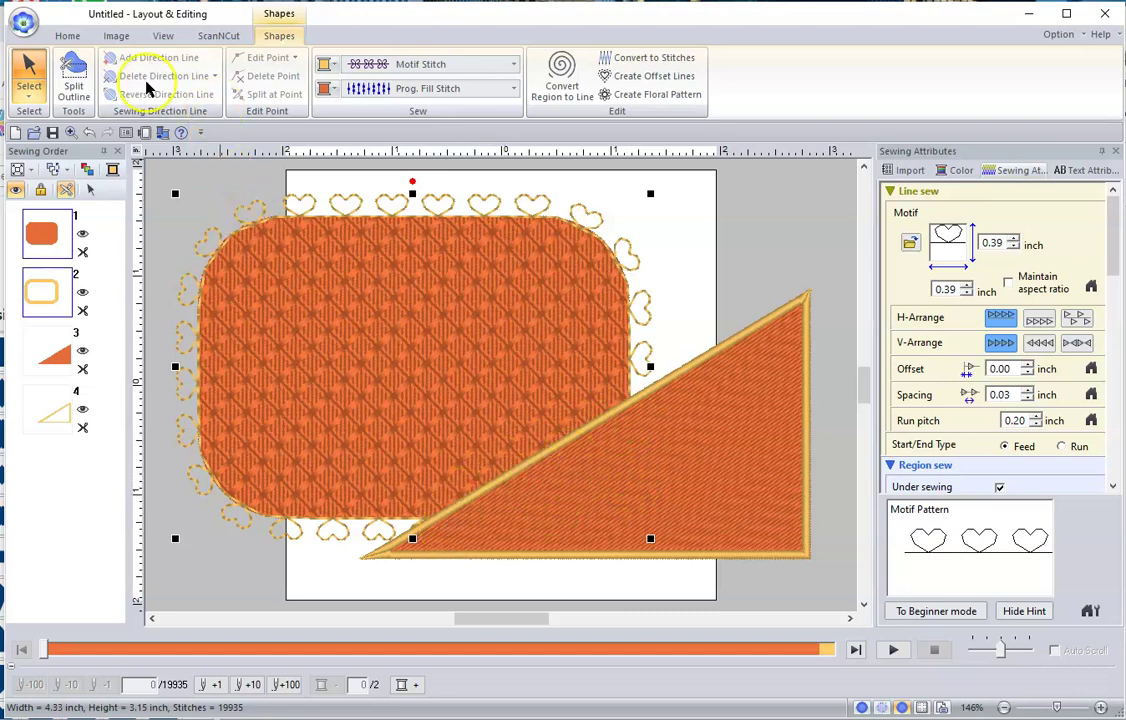
pyautogui.click(67, 36)
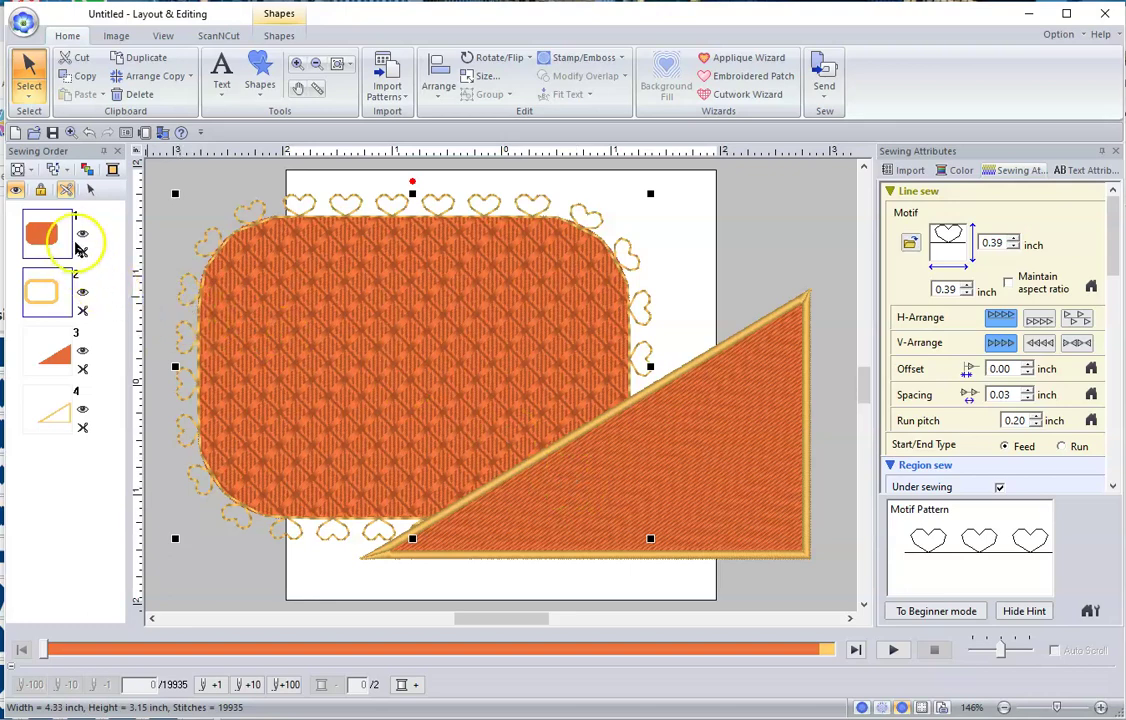
# Step: Clear the selection and drag a box over the canvas to select all four shapes
pyautogui.click(155, 243)
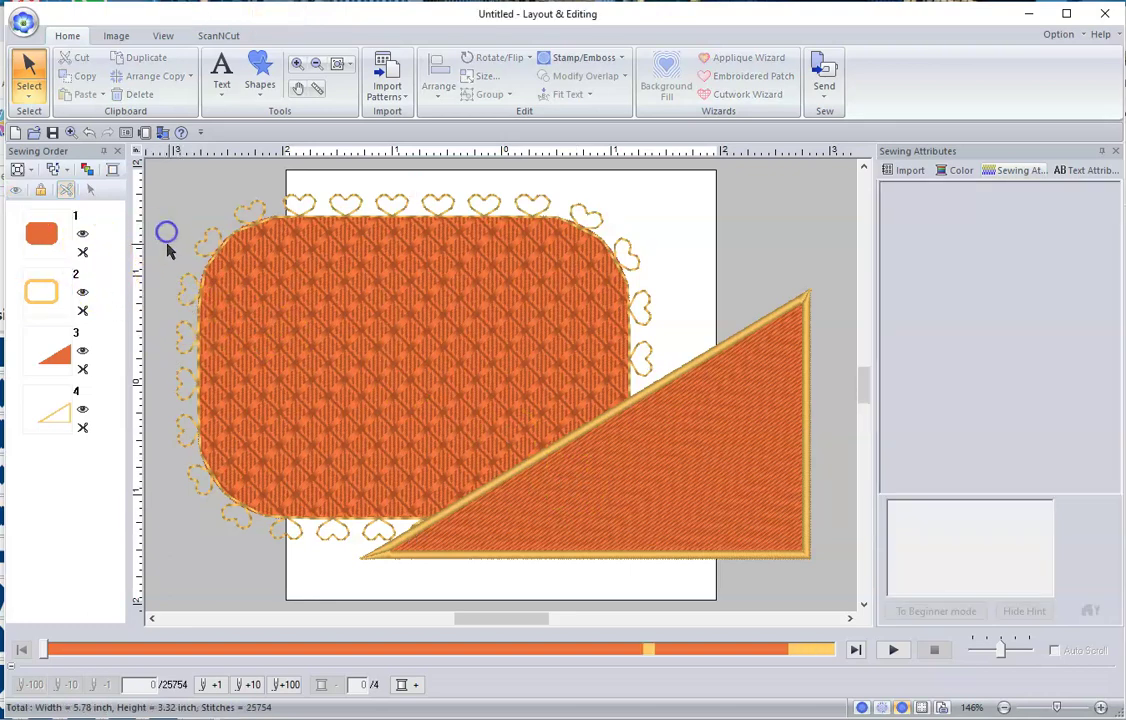
pyautogui.click(44, 238)
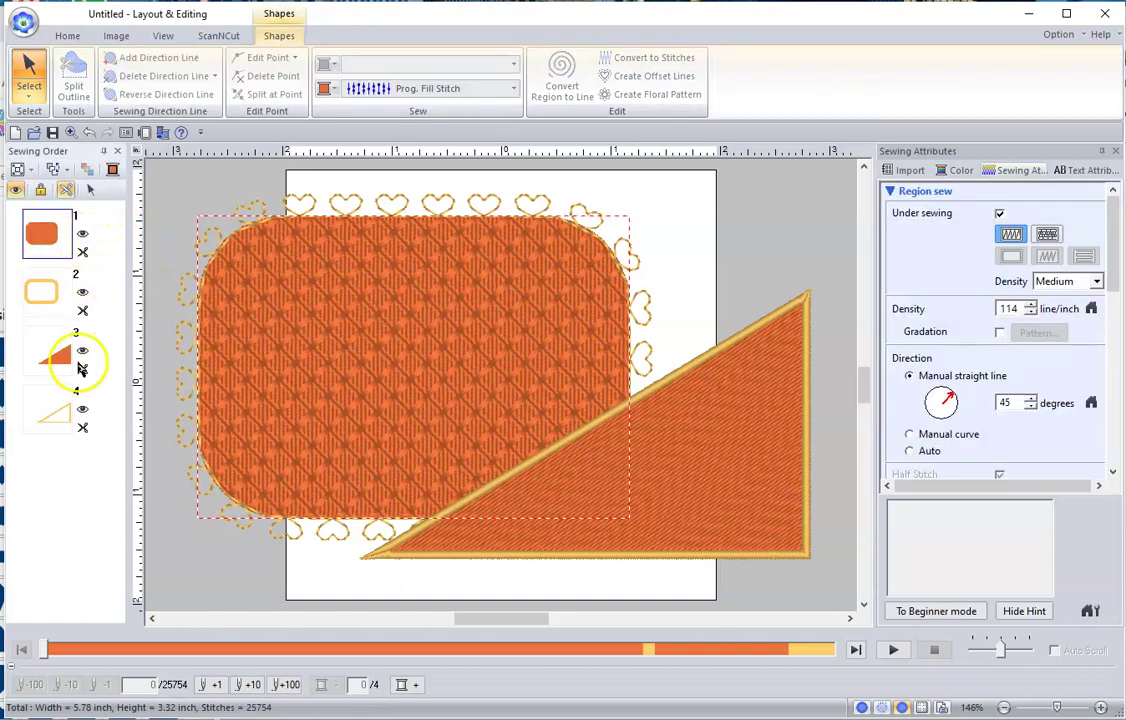
pyautogui.keyDown('ctrl'); pyautogui.click(55, 350); pyautogui.keyUp('ctrl')
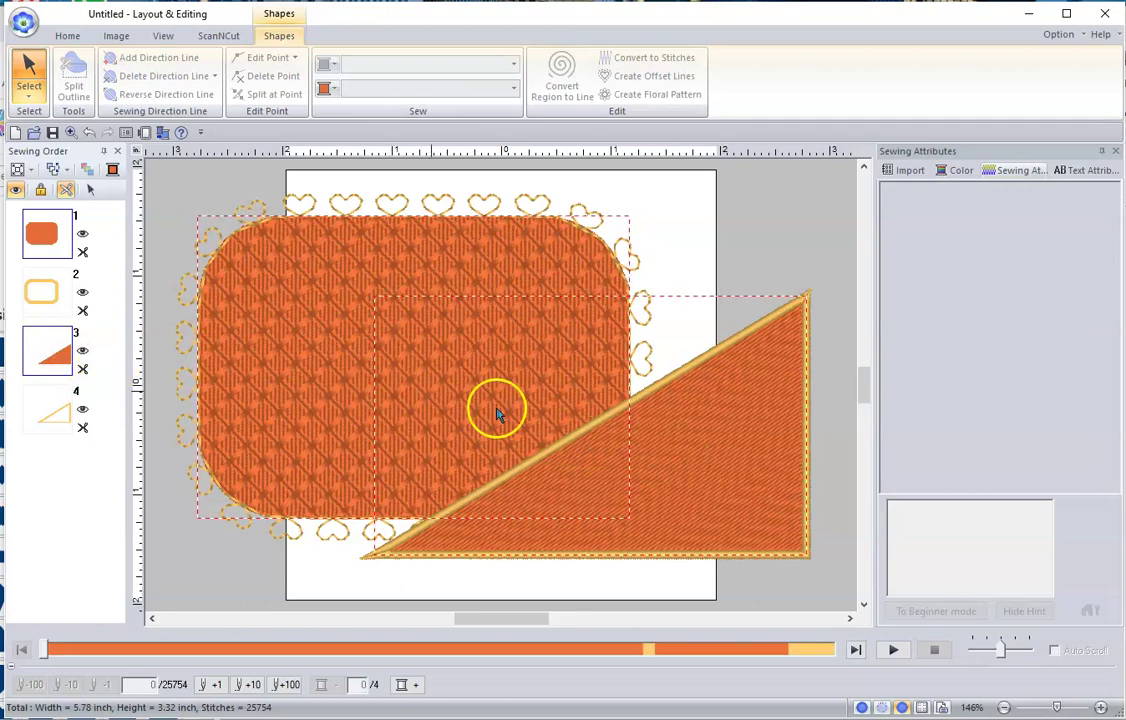
pyautogui.click(70, 35)
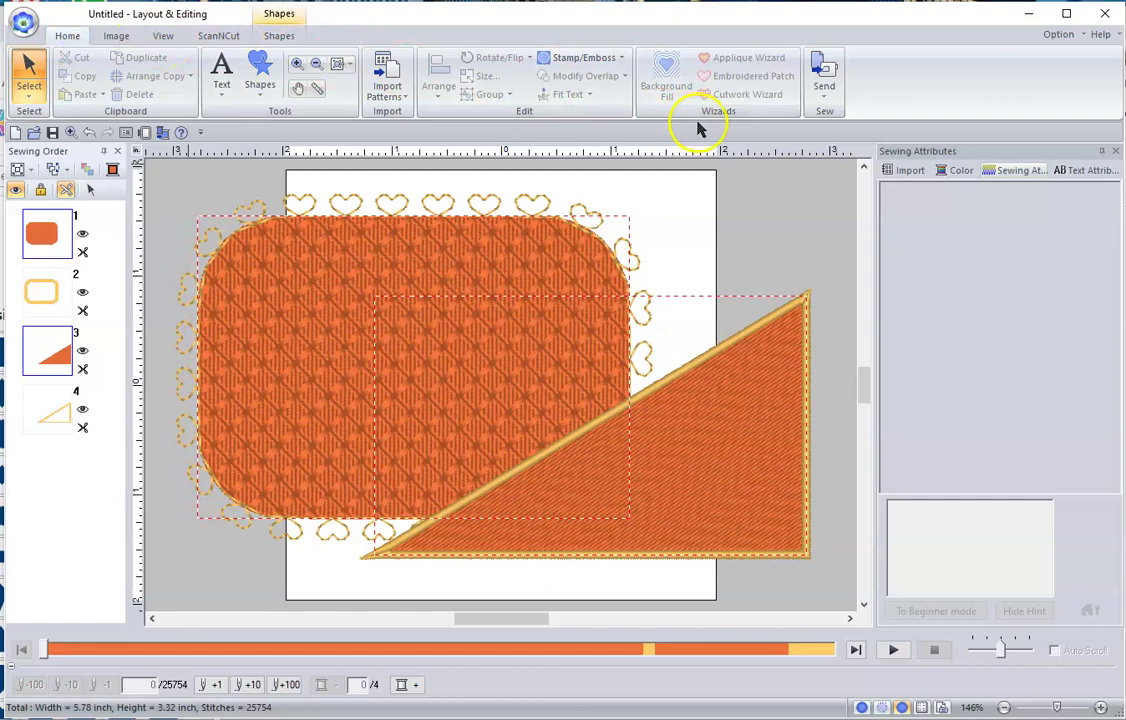
pyautogui.click(724, 191)
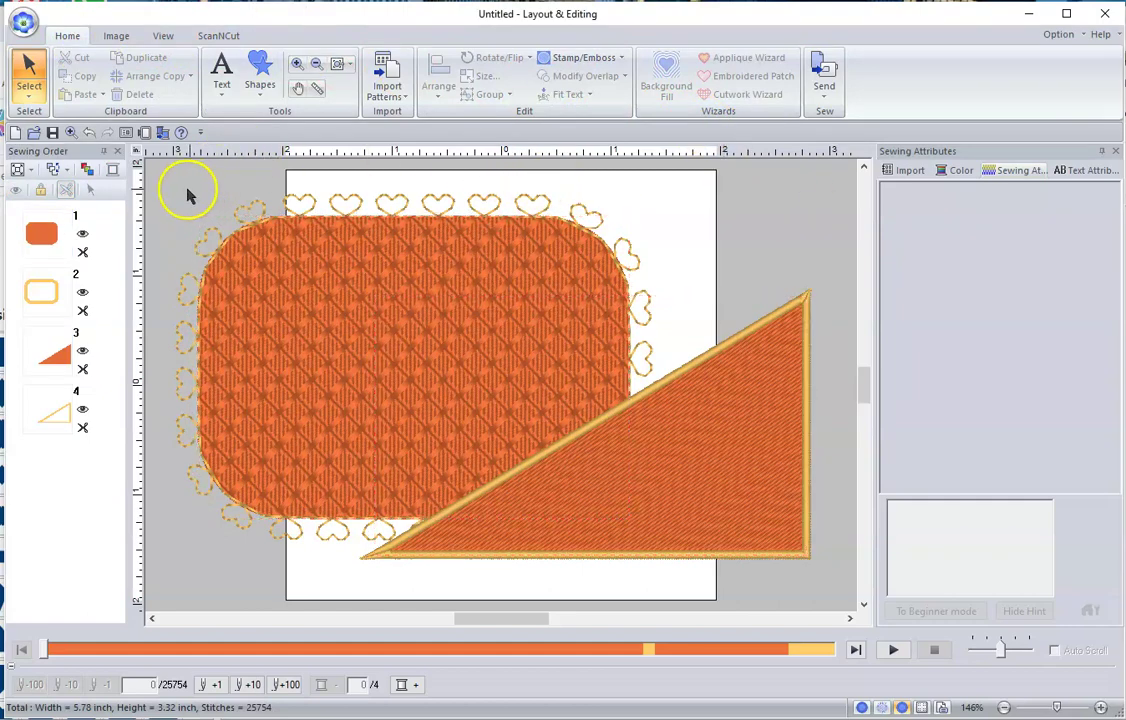
pyautogui.moveTo(170, 177); pyautogui.dragTo(839, 598)
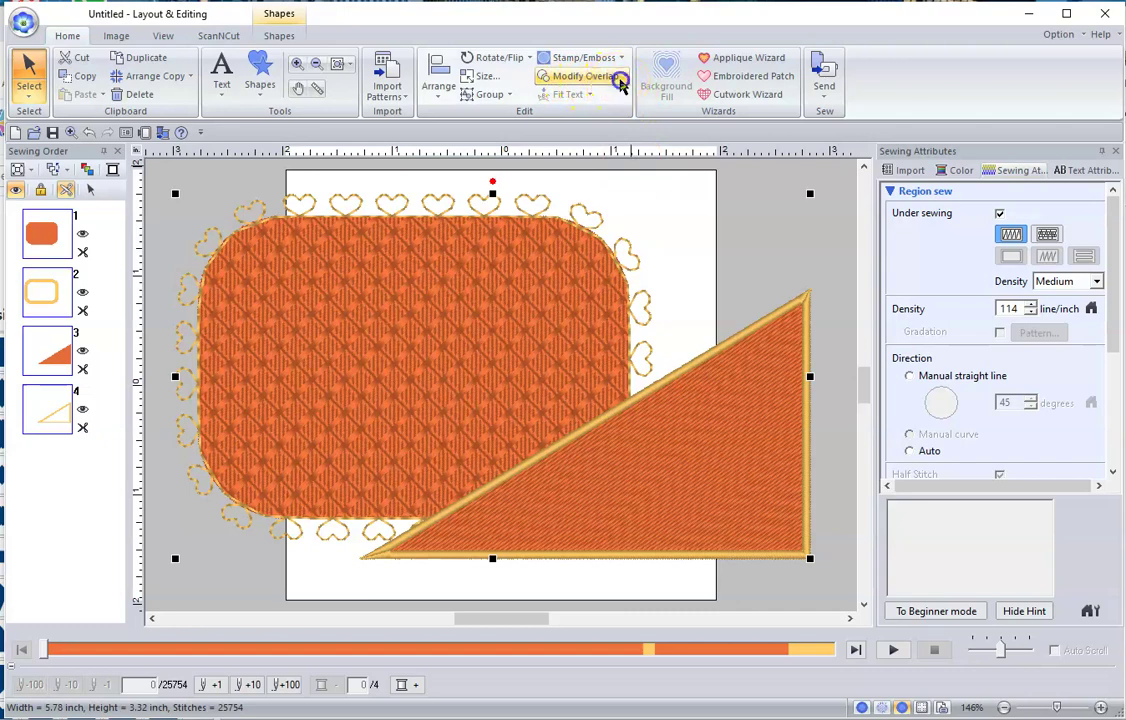
# Step: Use Modify Overlap > Remove Overlap to cut the triangle's area from the rectangle, then select the rectangle
pyautogui.click(620, 80)
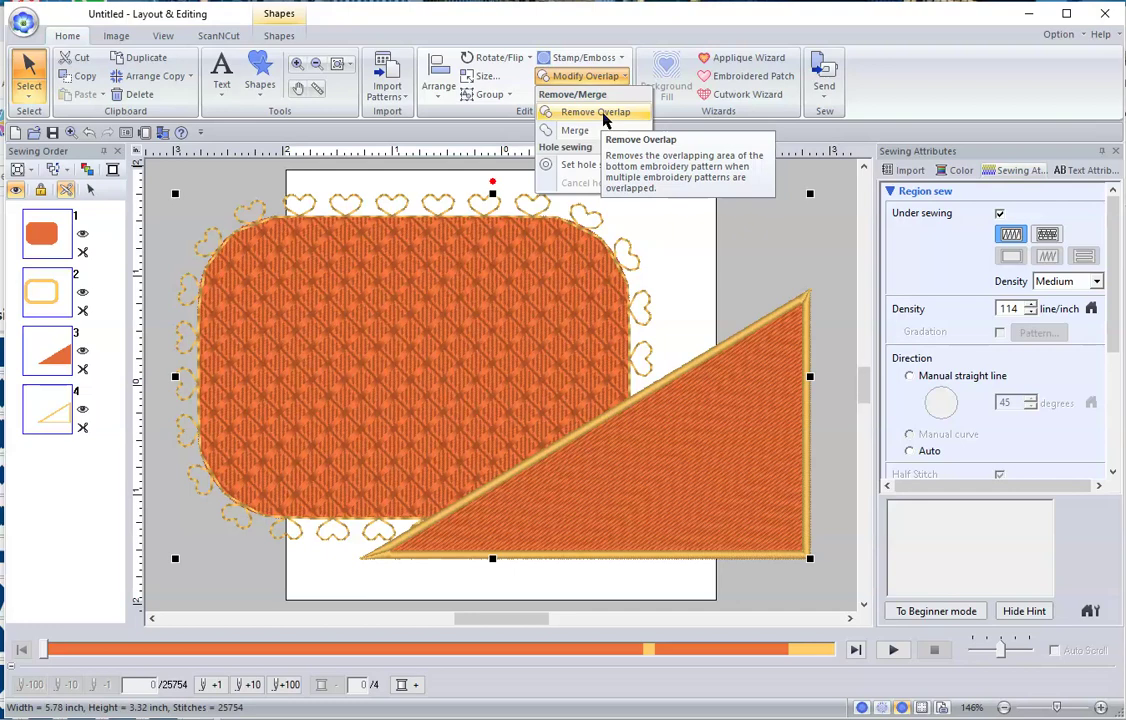
pyautogui.click(600, 115)
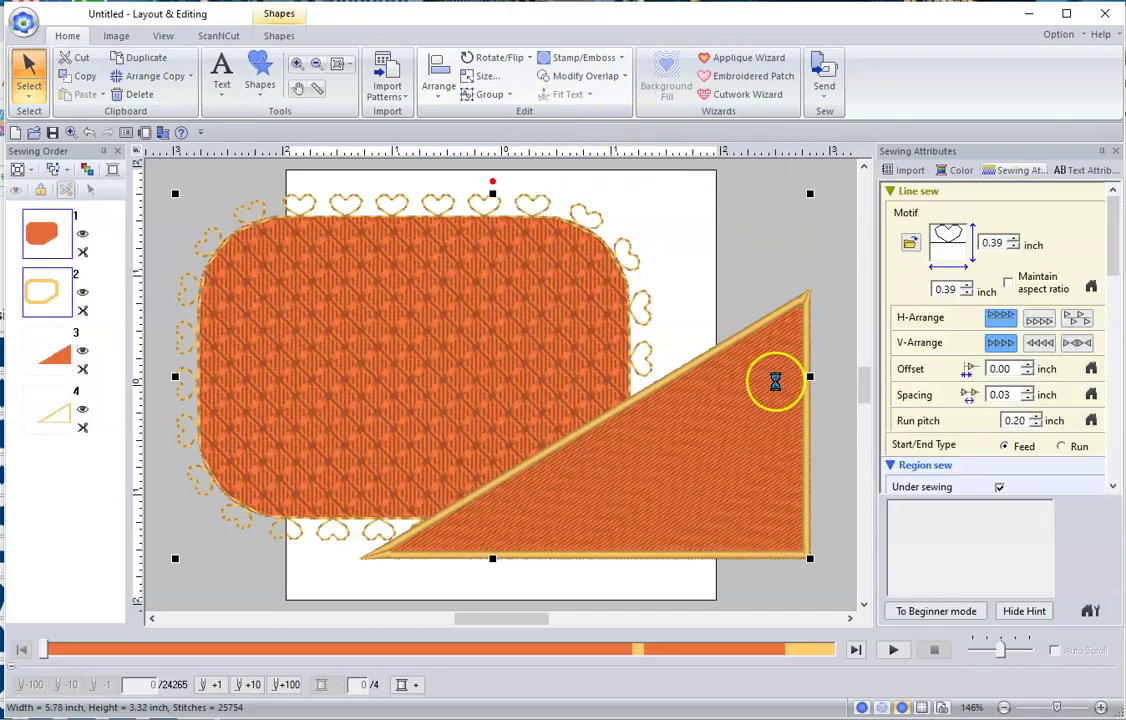
pyautogui.click(57, 238)
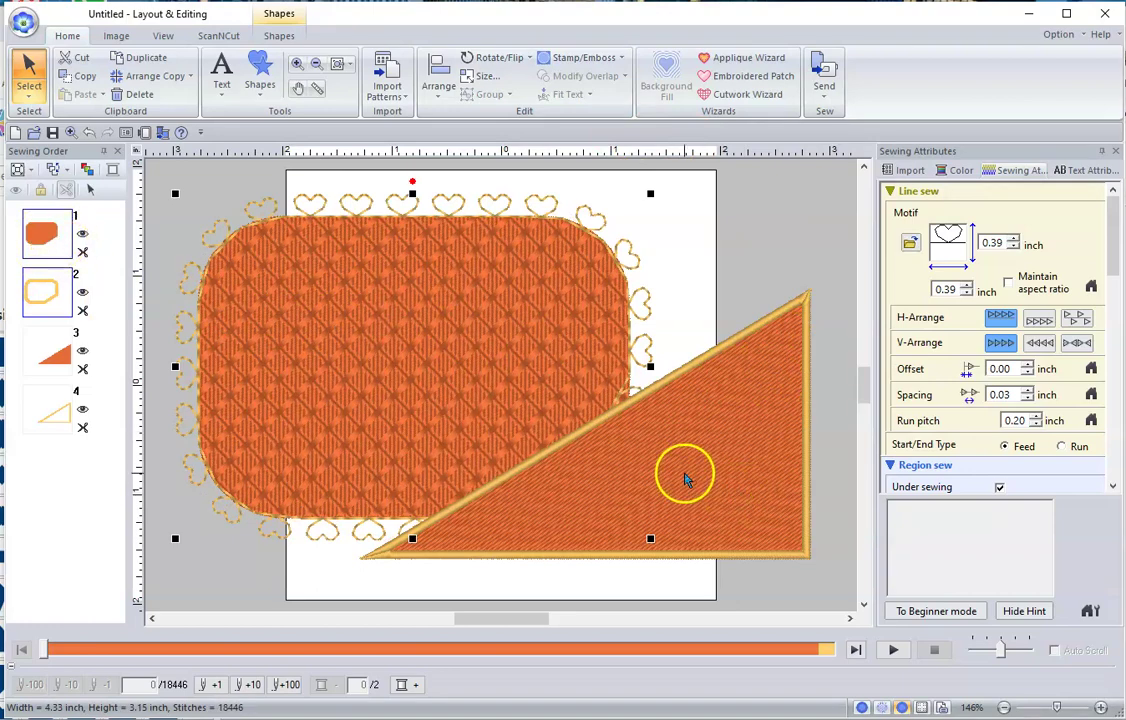
# Step: Drag the triangle down-right to inspect the trimmed notch, then drag it back into place
pyautogui.click(684, 464)
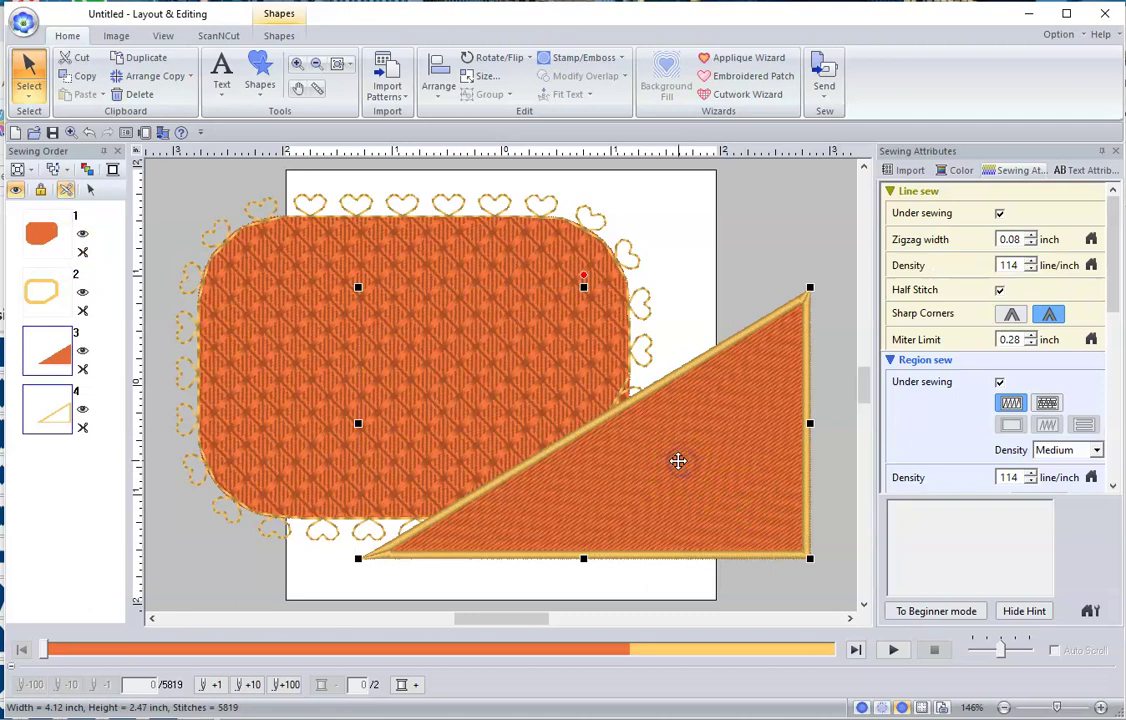
pyautogui.moveTo(678, 461); pyautogui.dragTo(719, 499)
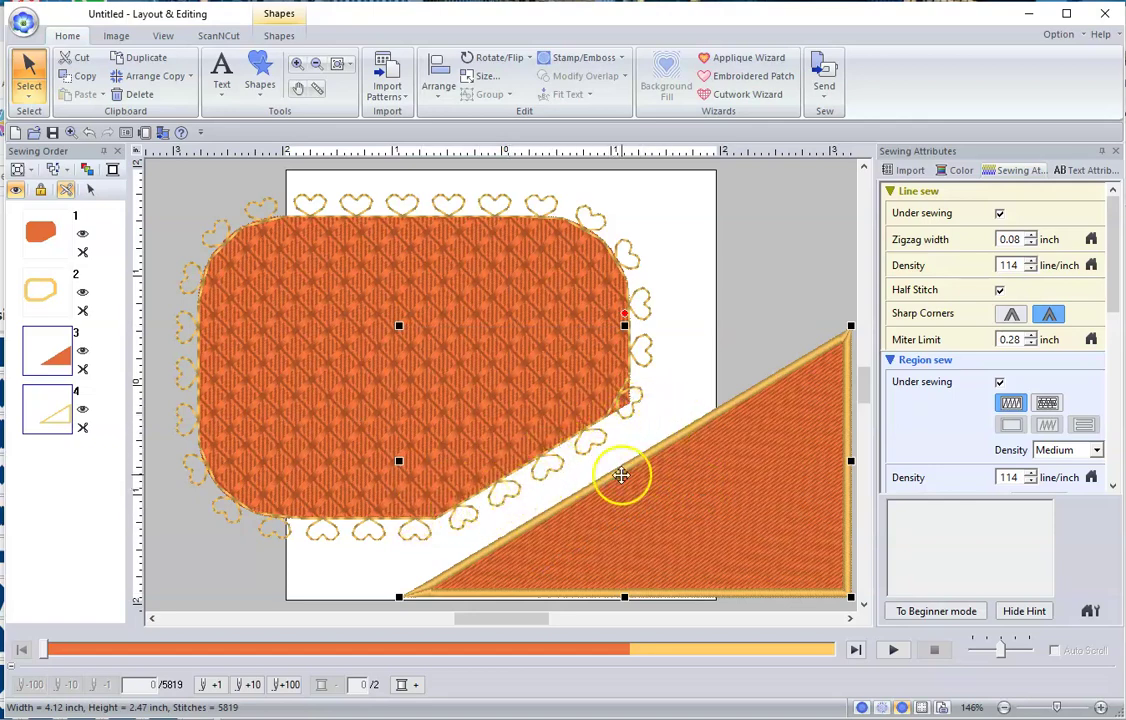
pyautogui.moveTo(661, 495); pyautogui.dragTo(601, 463)
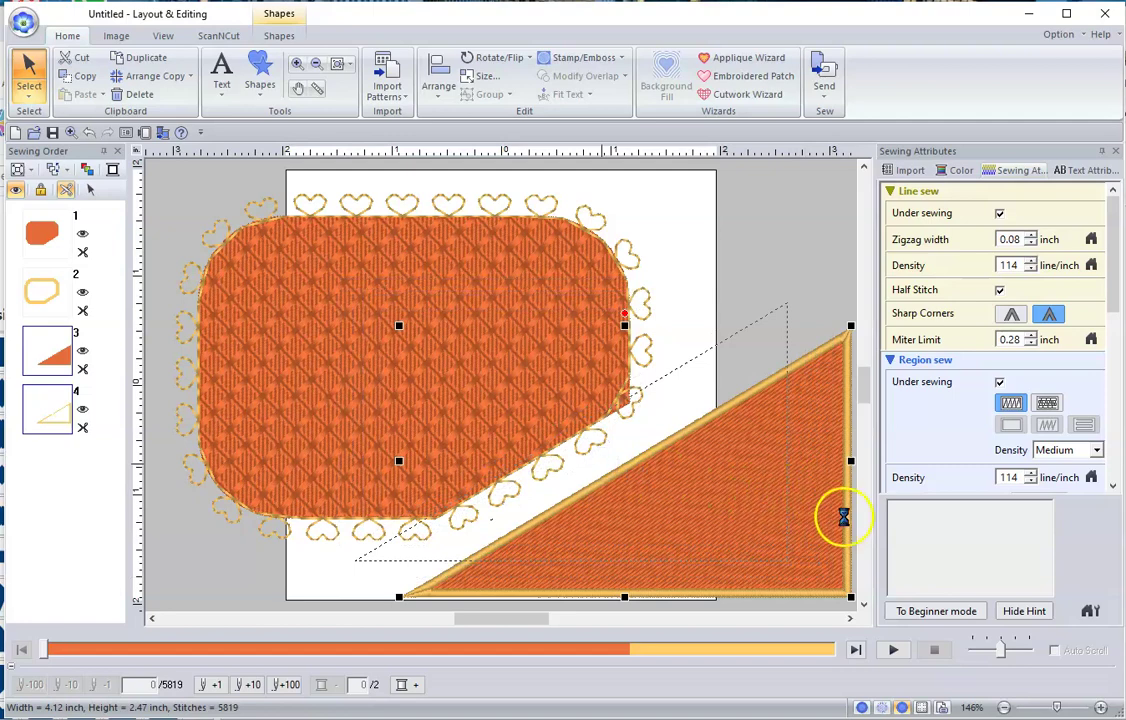